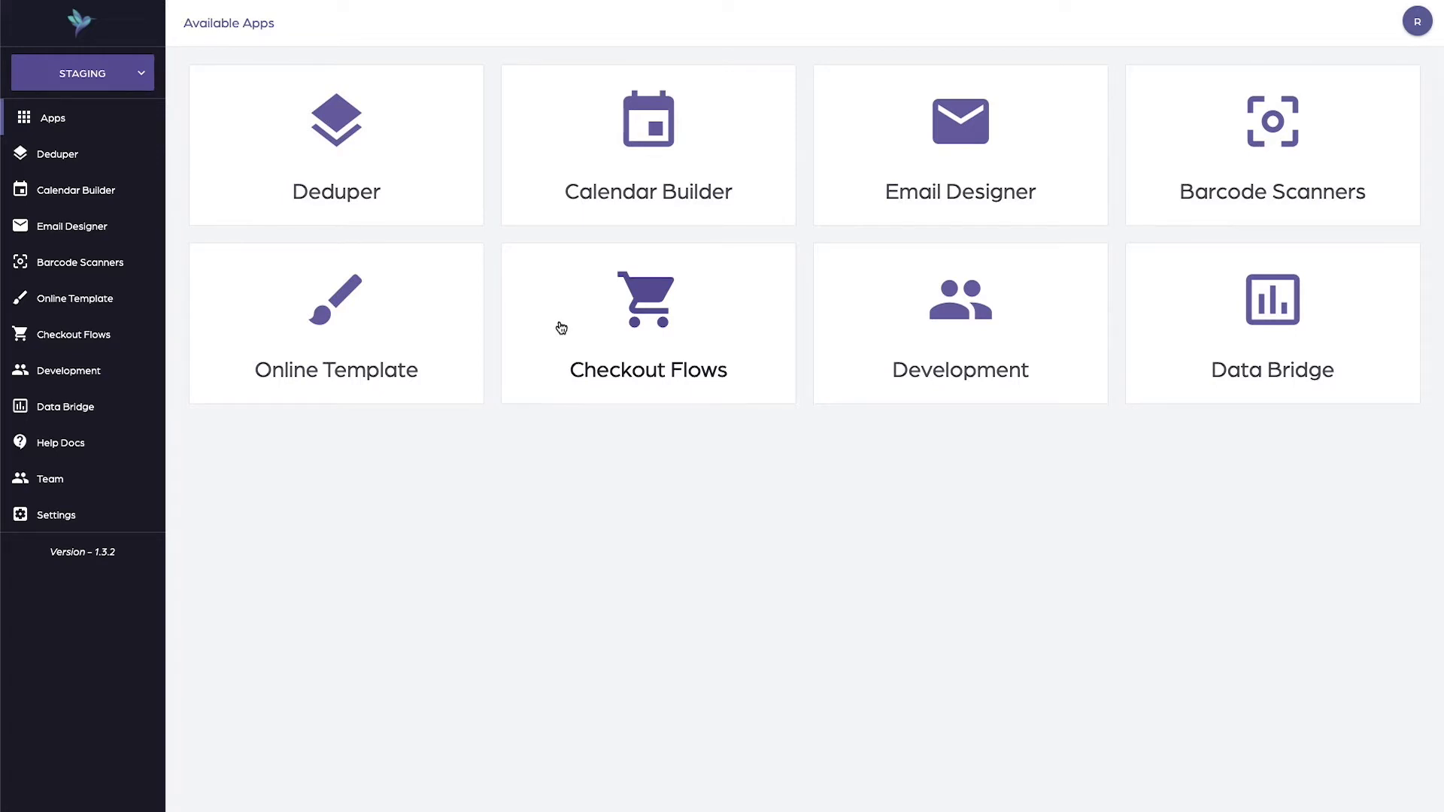
Open the Online Template app's settings and enable Publish Template, Online Template and Translation menu.
{"action": "left_click", "coordinate": [308, 323]}
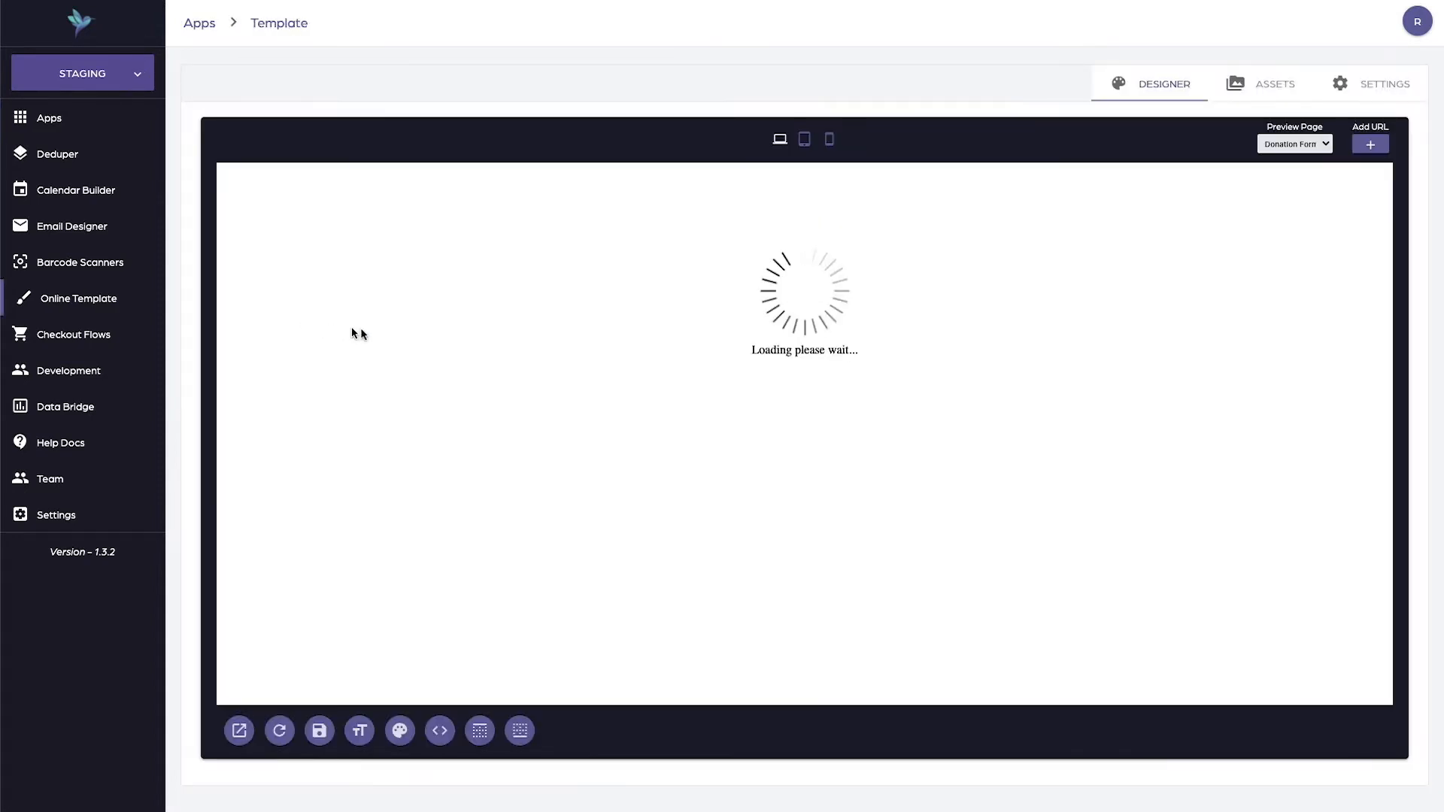
{"action": "left_click", "coordinate": [1338, 90]}
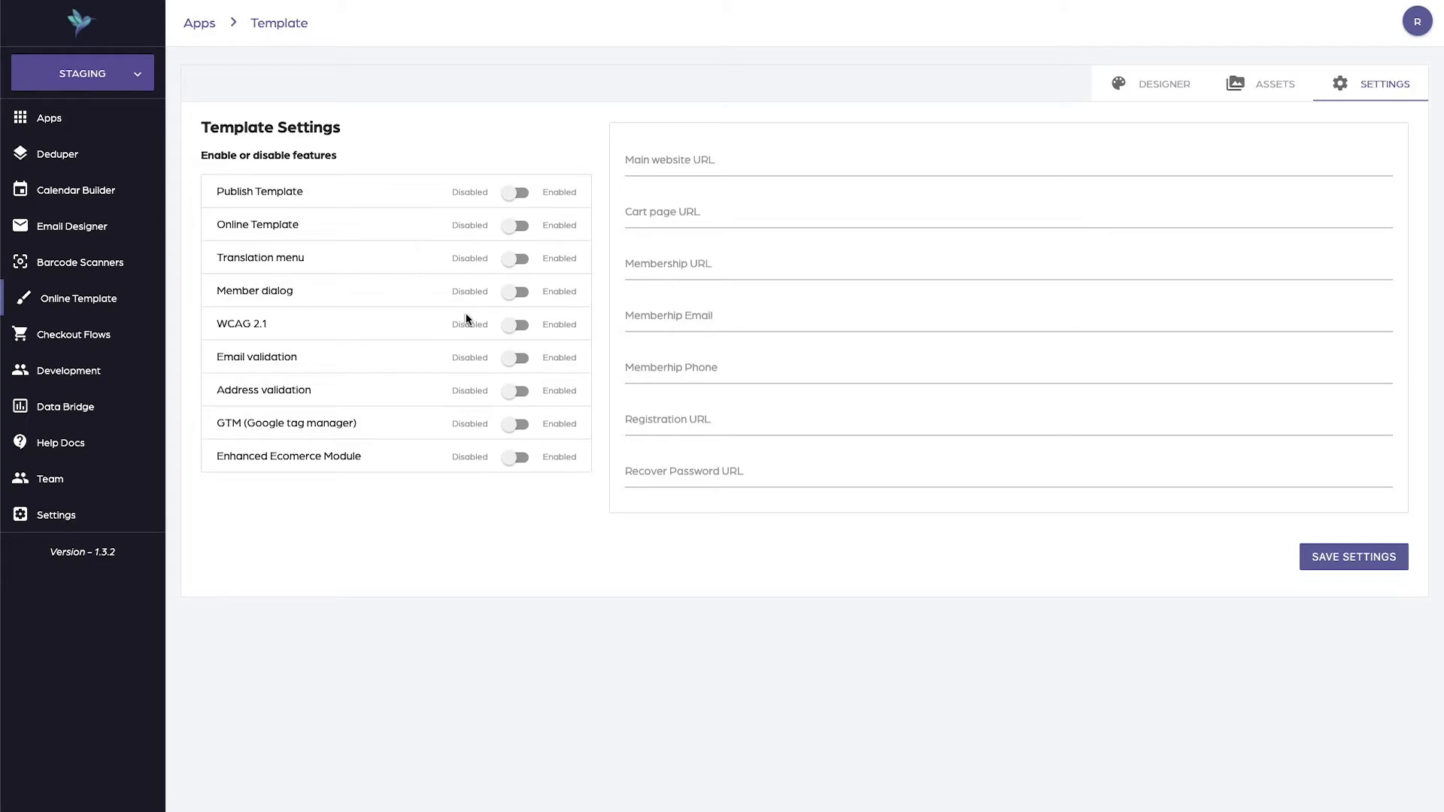
{"action": "left_click", "coordinate": [514, 193]}
{"action": "left_click", "coordinate": [515, 228]}
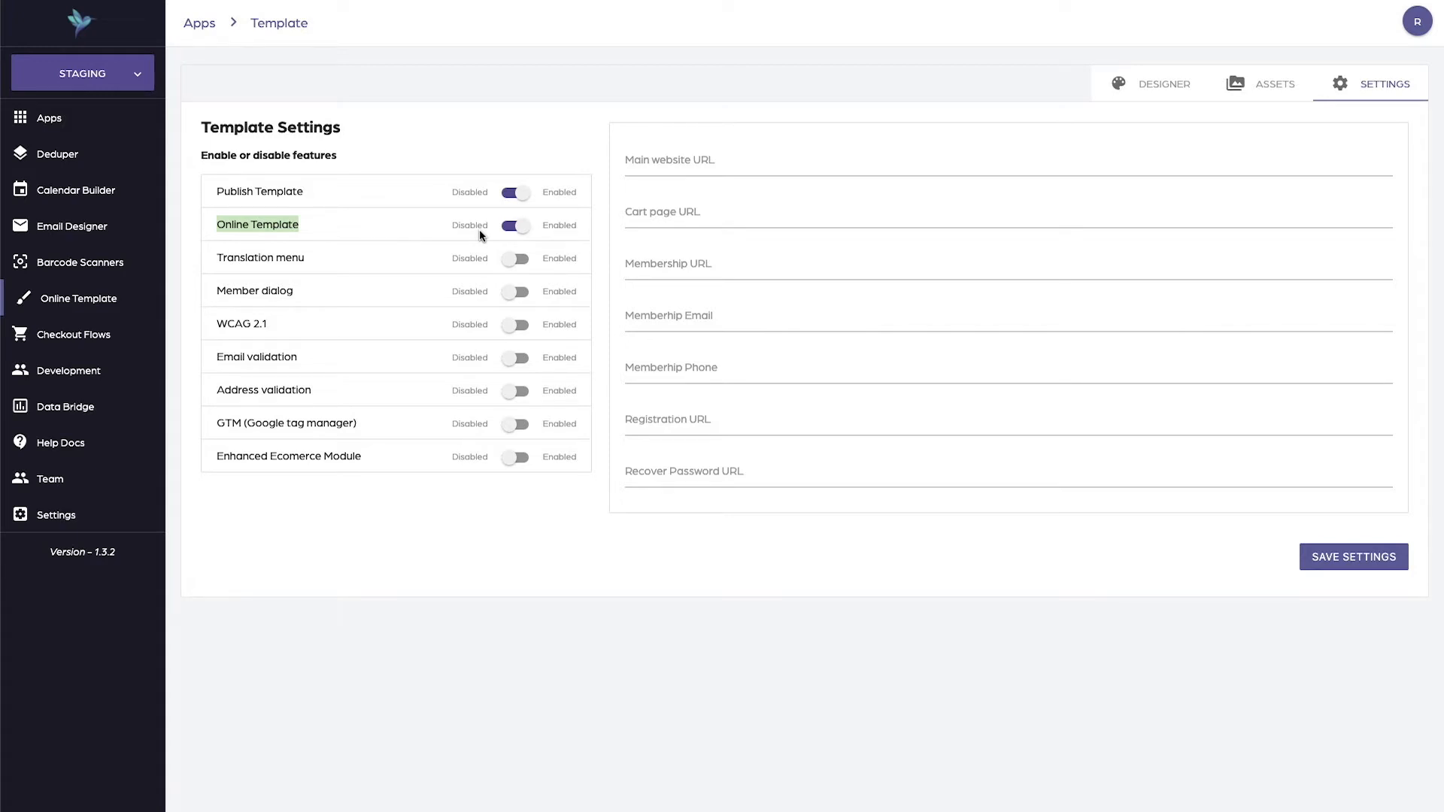
{"action": "left_click", "coordinate": [502, 262]}
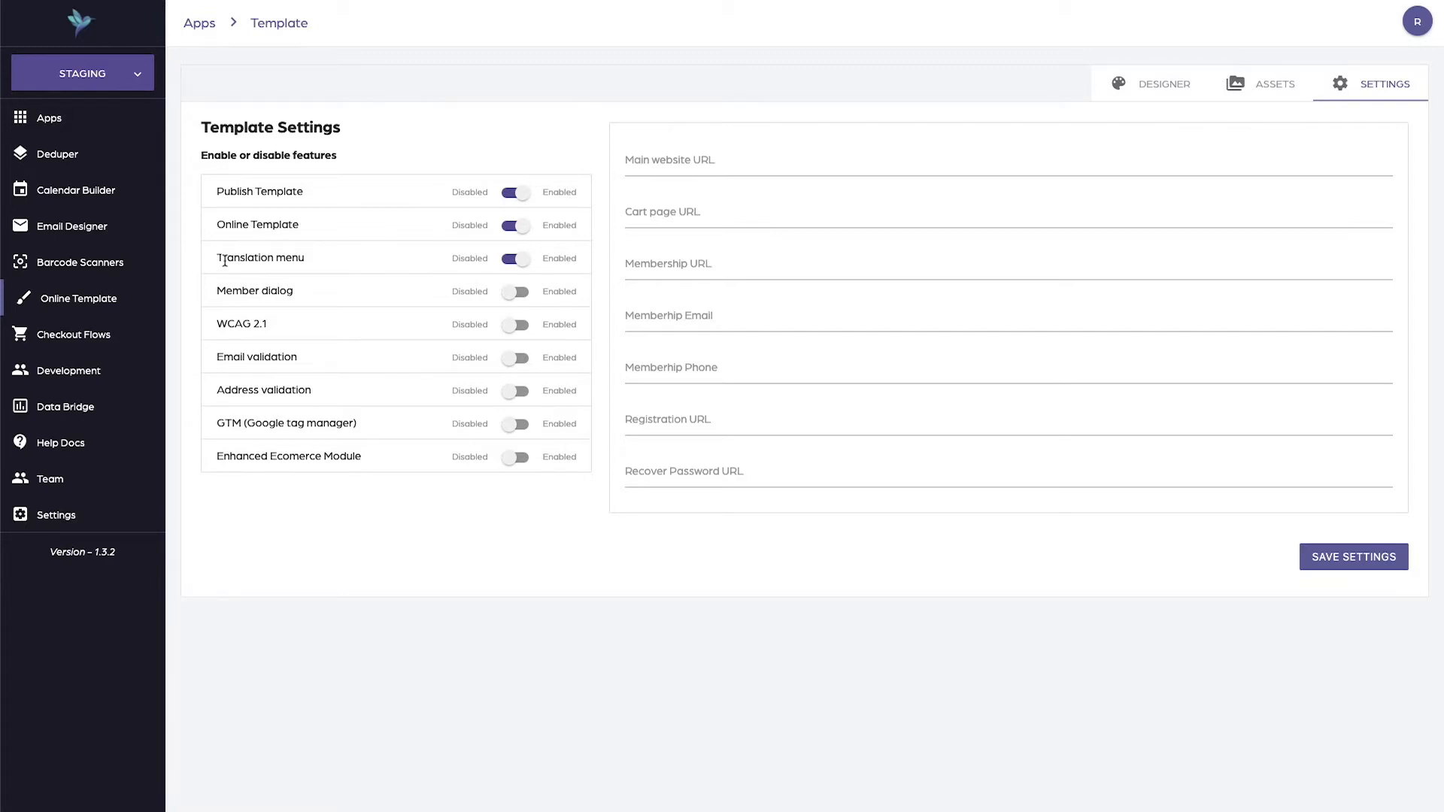
Enable the Member dialog, try its once-a-day and once-a-week display rates, and leave the rate at Once an hour.
{"action": "left_click_drag", "start_coordinate": [217, 297], "coordinate": [287, 290]}
{"action": "left_click", "coordinate": [525, 296]}
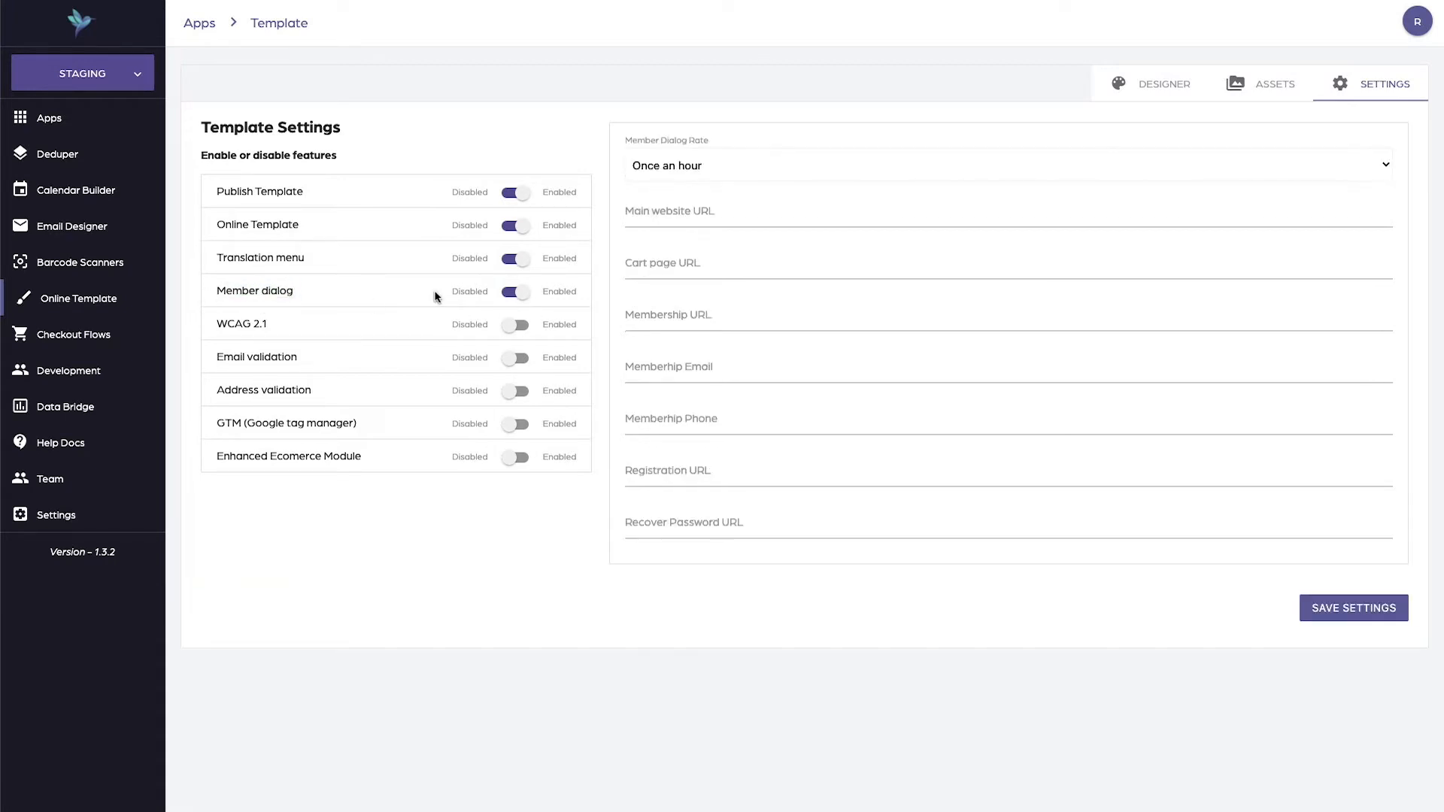
{"action": "left_click", "coordinate": [673, 170]}
{"action": "left_click", "coordinate": [670, 184]}
{"action": "left_click", "coordinate": [684, 165]}
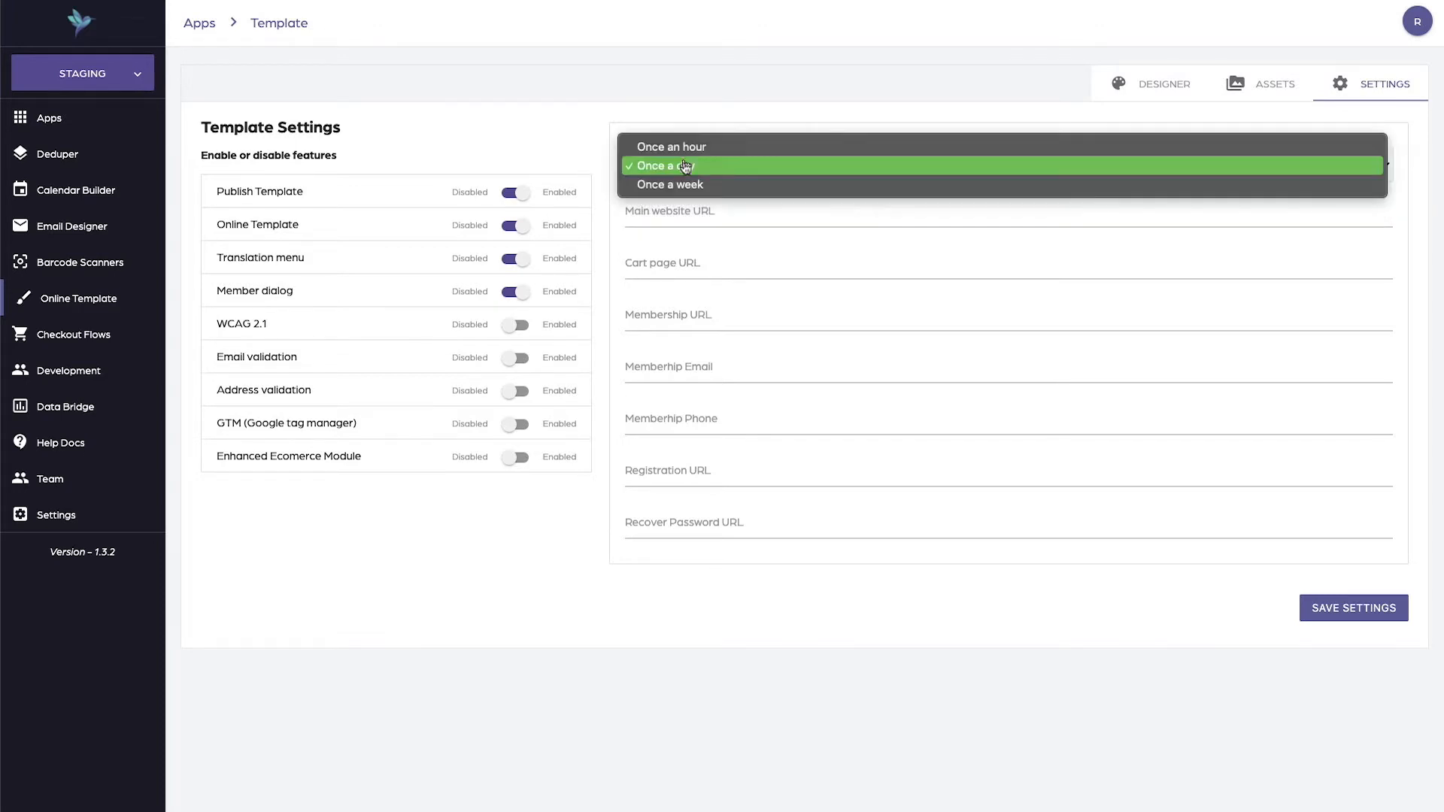
{"action": "left_click", "coordinate": [687, 184]}
{"action": "left_click", "coordinate": [699, 163]}
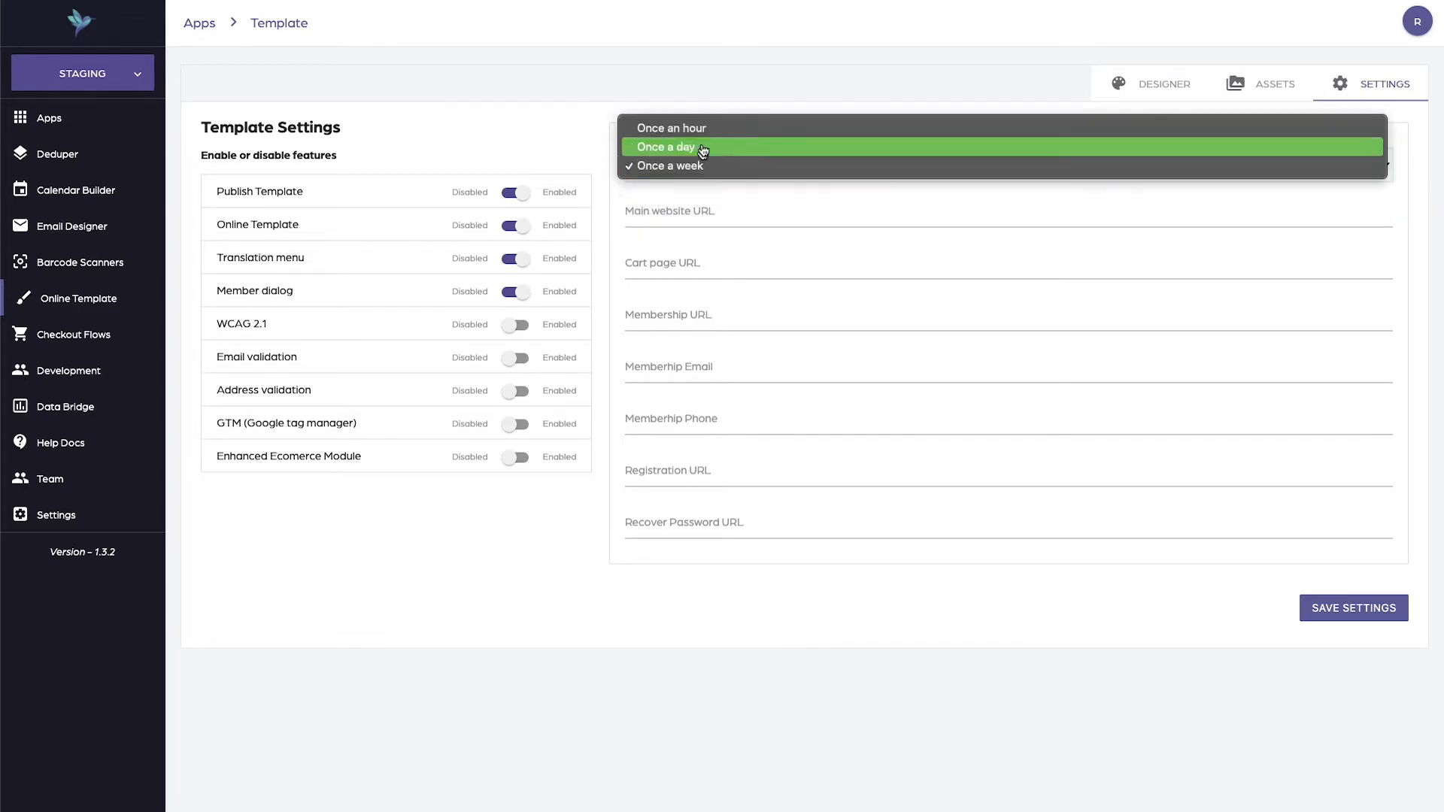
{"action": "left_click", "coordinate": [681, 127]}
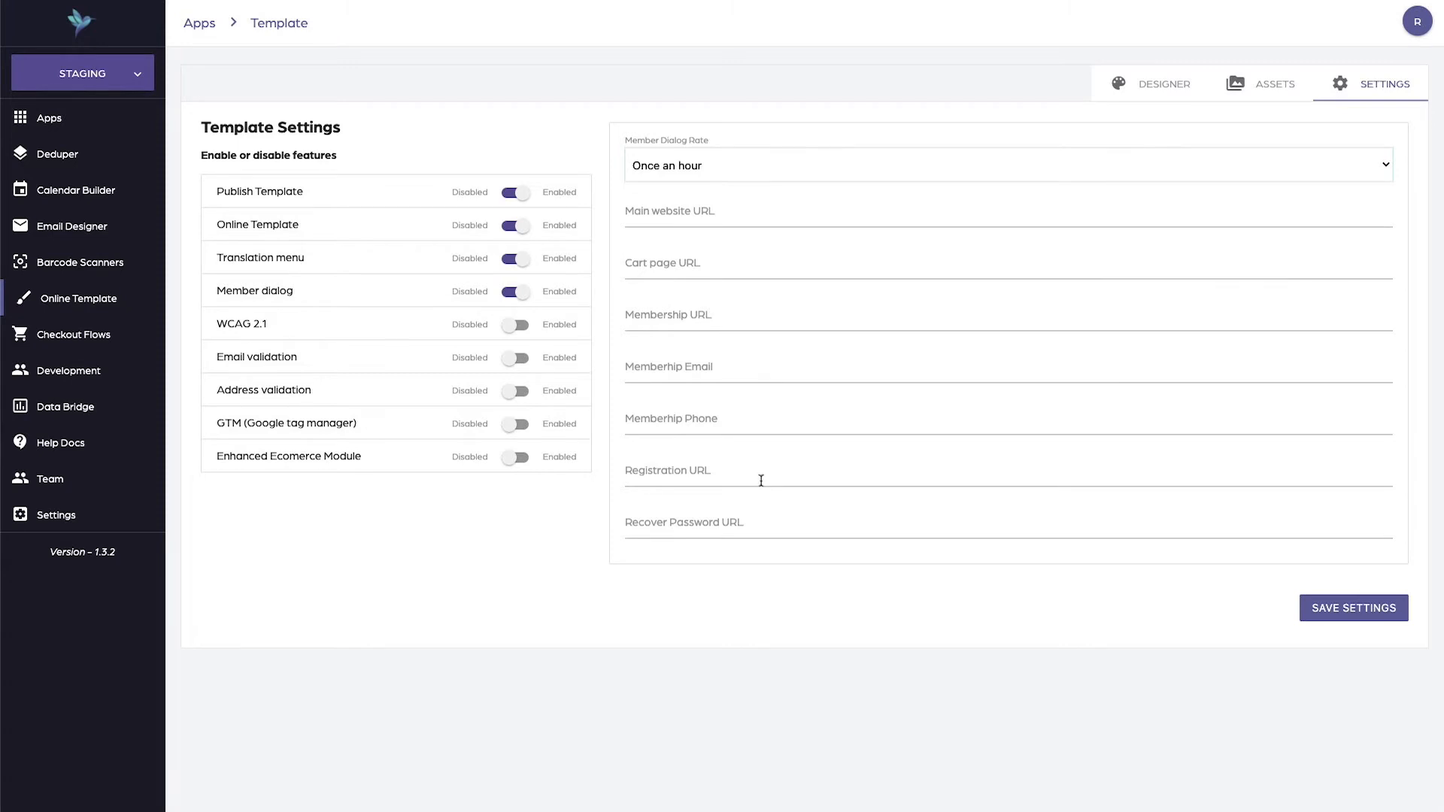
Enable the WCAG 2.1 and Email validation features in the template settings.
{"action": "triple_click", "coordinate": [242, 286]}
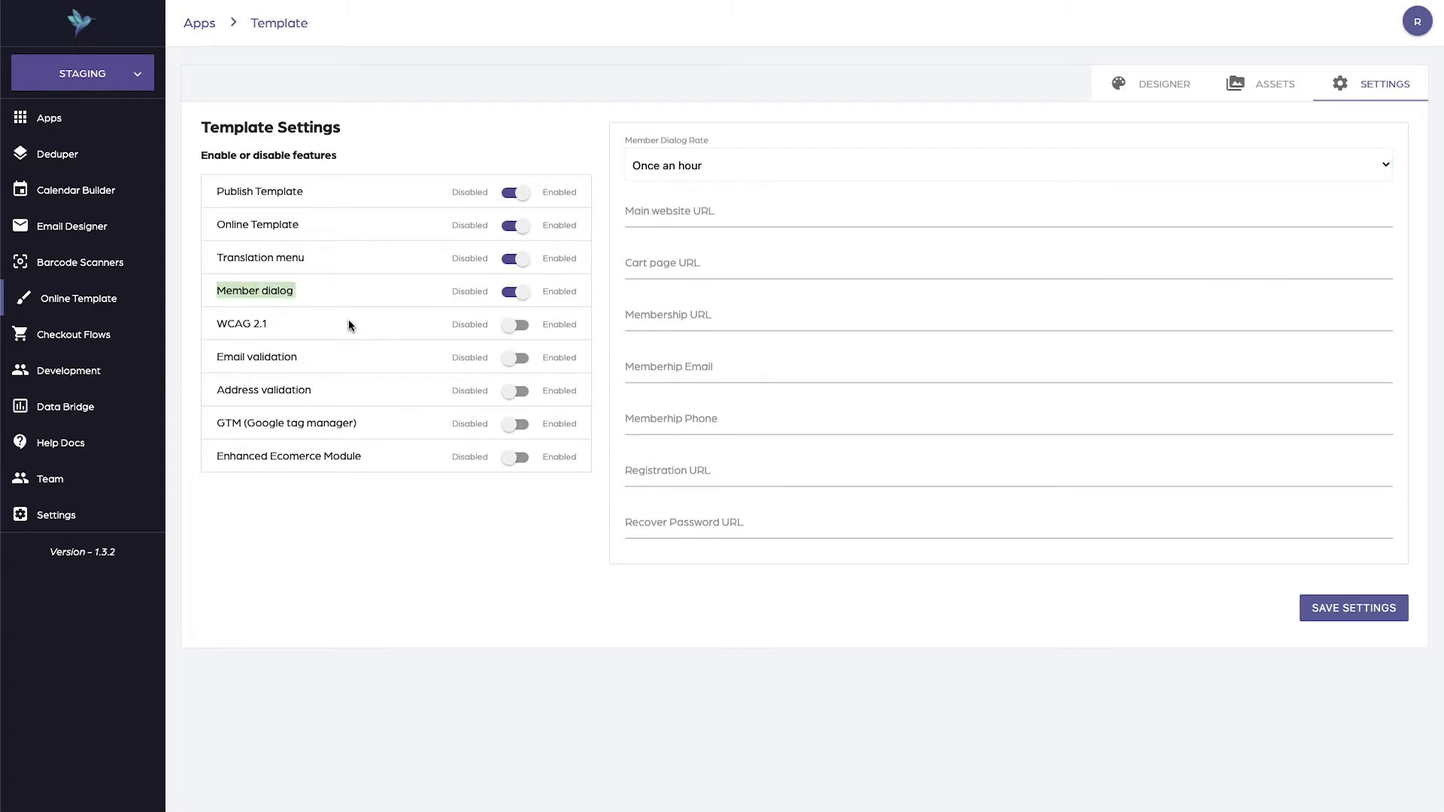
{"action": "double_click", "coordinate": [242, 323]}
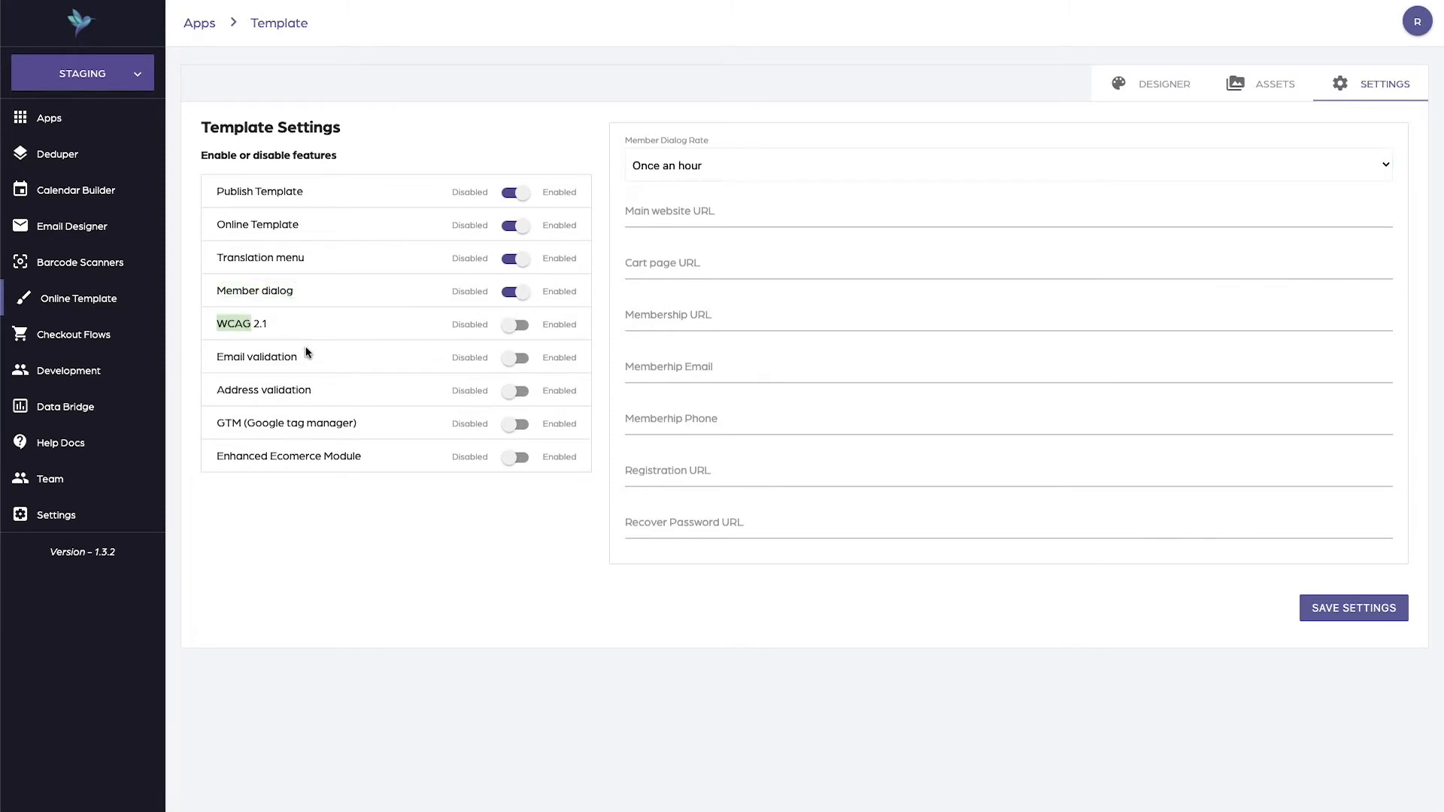
{"action": "triple_click", "coordinate": [248, 324]}
{"action": "left_click", "coordinate": [517, 326]}
{"action": "left_click", "coordinate": [448, 324]}
{"action": "left_click", "coordinate": [516, 359]}
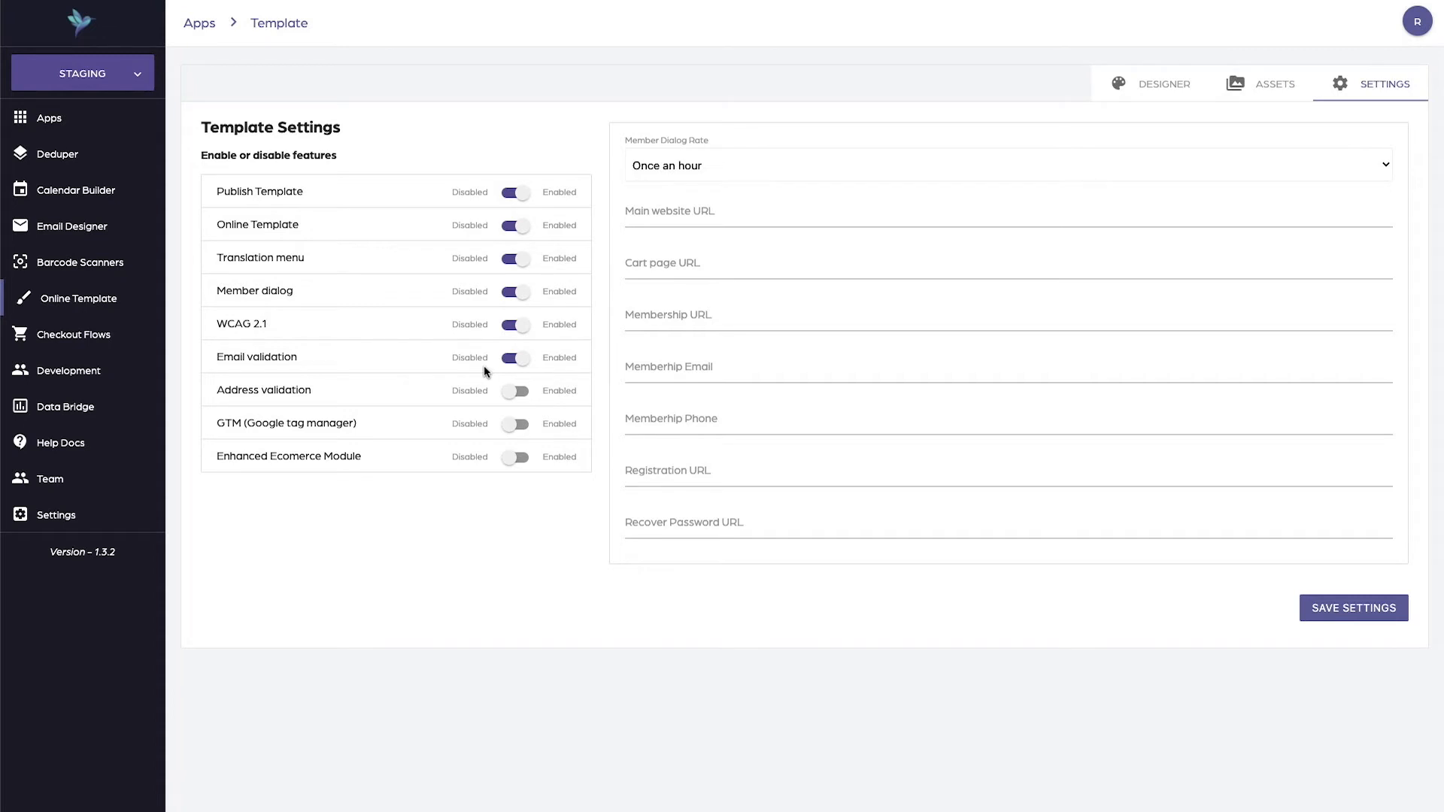
Enable Address validation, GTM (Google tag manager) and the Enhanced Ecommerce Module for the template.
{"action": "left_click", "coordinate": [511, 392]}
{"action": "left_click", "coordinate": [514, 426]}
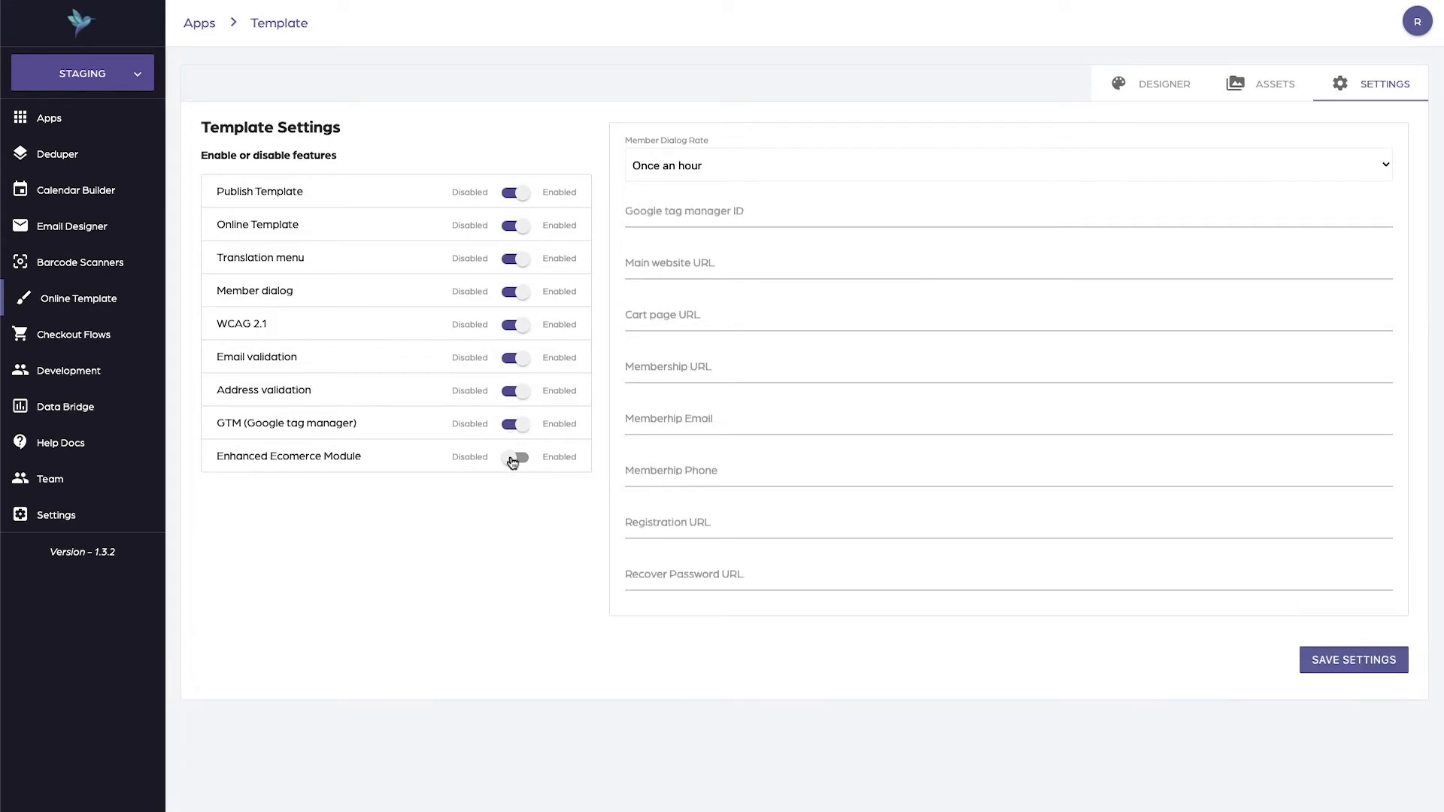
{"action": "left_click", "coordinate": [512, 459]}
{"action": "left_click_drag", "start_coordinate": [218, 422], "coordinate": [358, 424]}
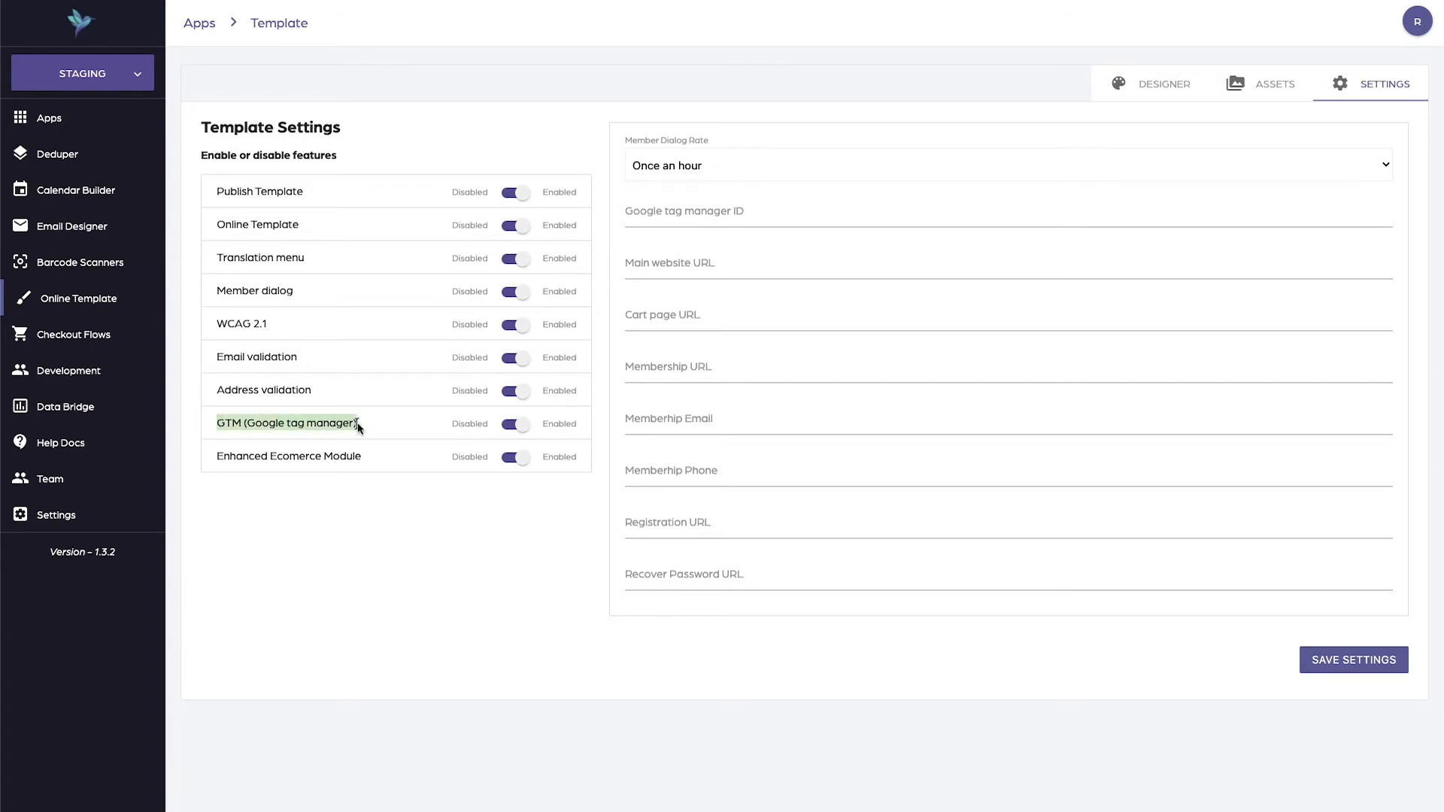
{"action": "left_click_drag", "start_coordinate": [217, 456], "coordinate": [406, 493]}
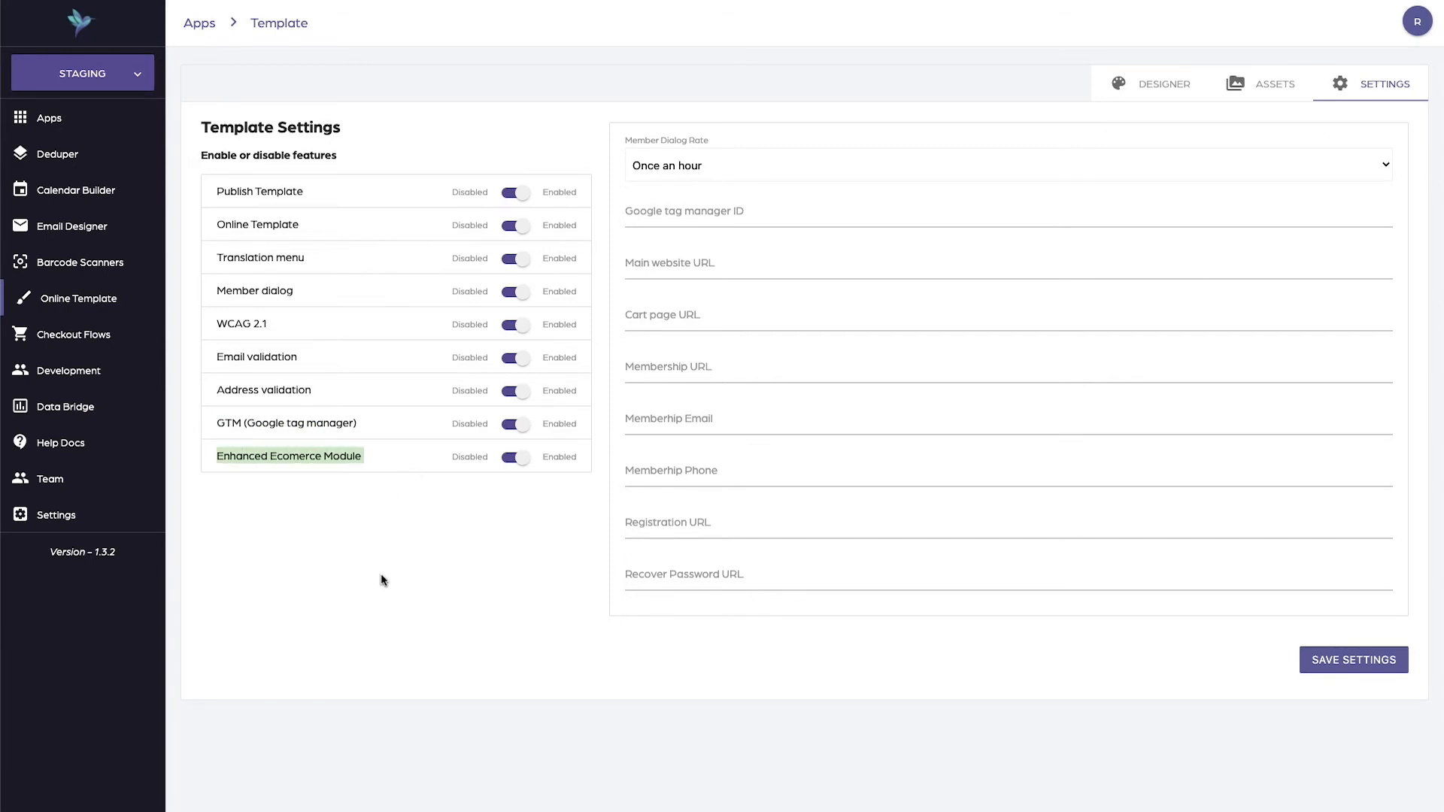
{"action": "left_click_drag", "start_coordinate": [370, 423], "coordinate": [218, 426]}
{"action": "triple_click", "coordinate": [286, 458]}
{"action": "left_click", "coordinate": [306, 476]}
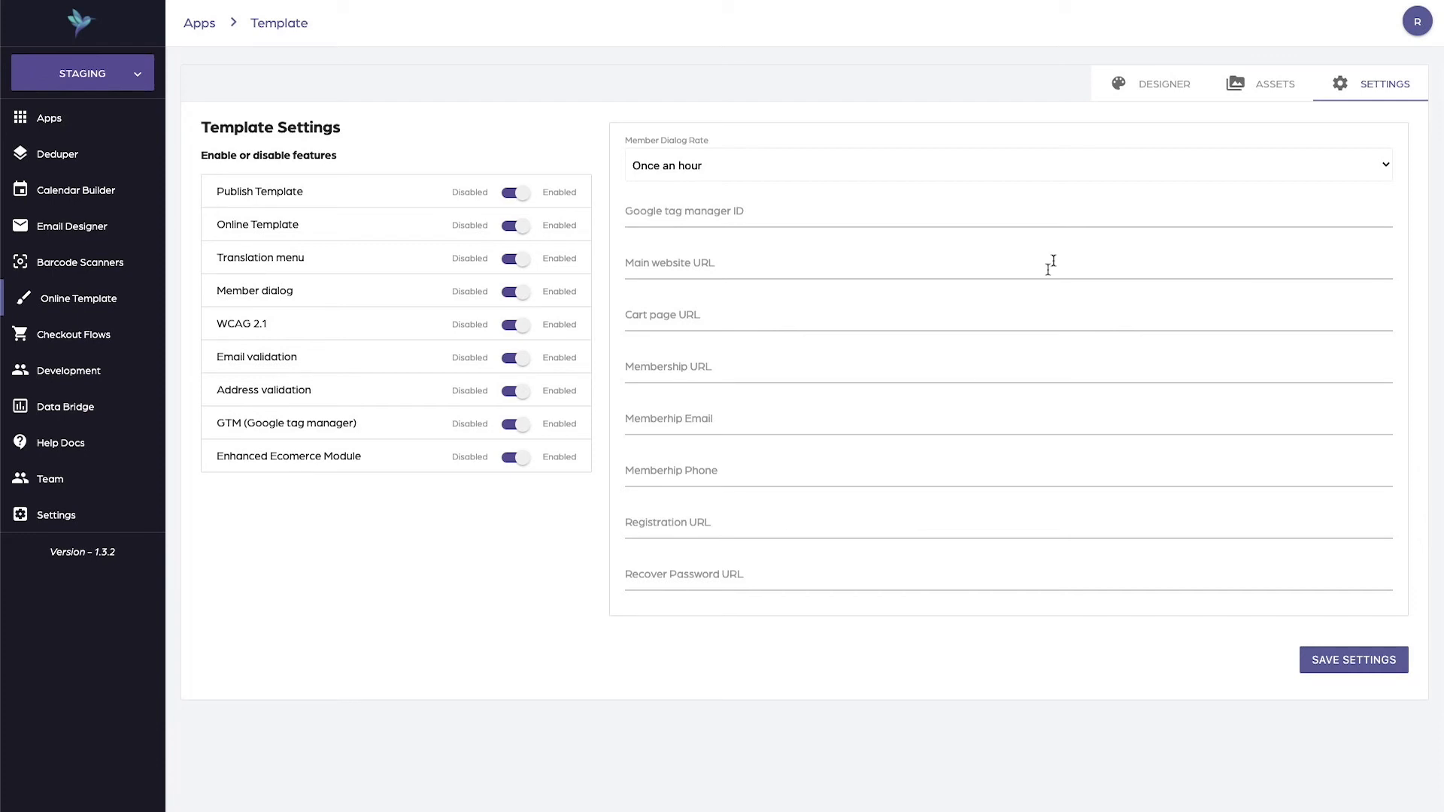
Open the template's assets and copy the generated Embed Code script to the clipboard.
{"action": "left_click", "coordinate": [1305, 77]}
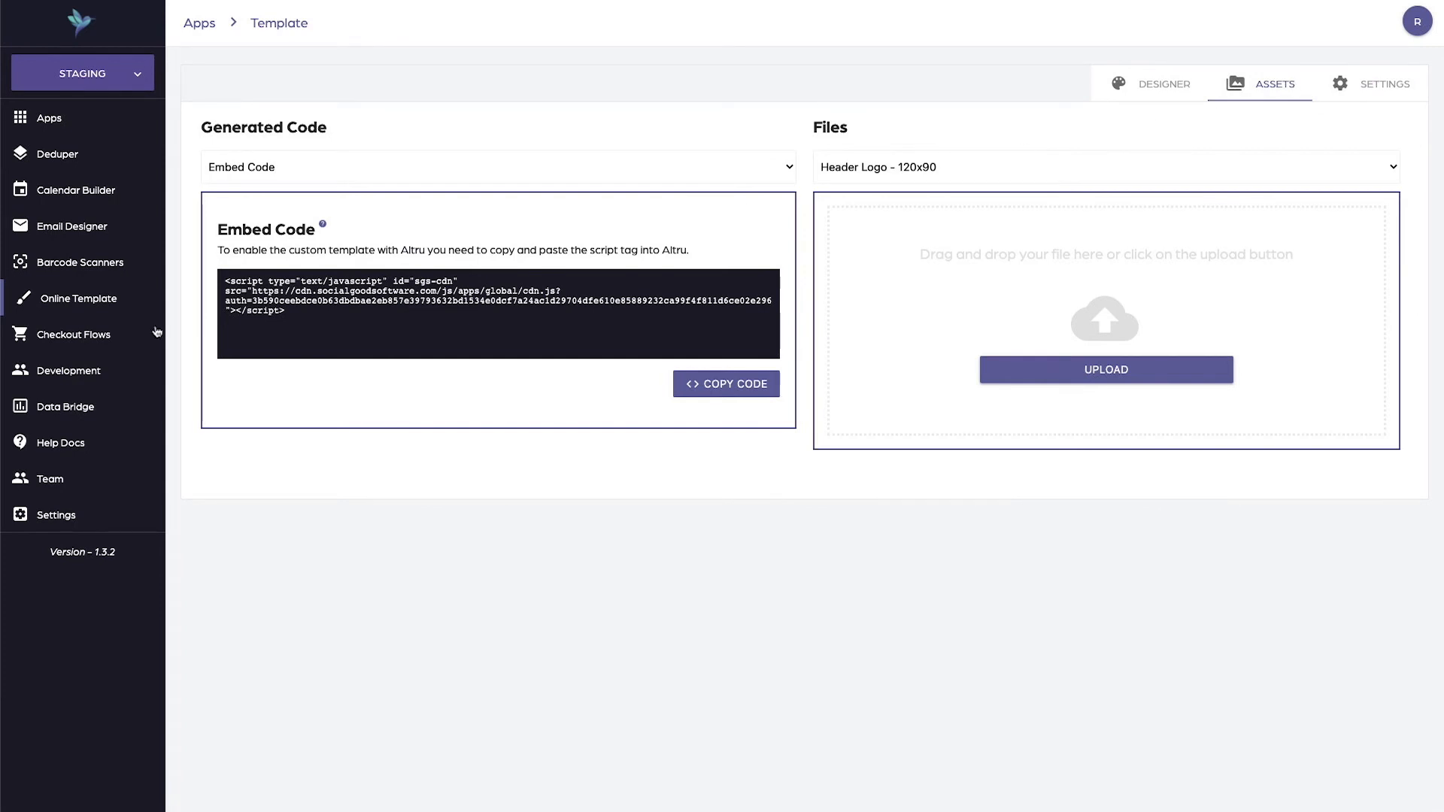
{"action": "left_click", "coordinate": [323, 167]}
{"action": "left_click", "coordinate": [290, 167]}
{"action": "left_click_drag", "start_coordinate": [303, 333], "coordinate": [225, 279]}
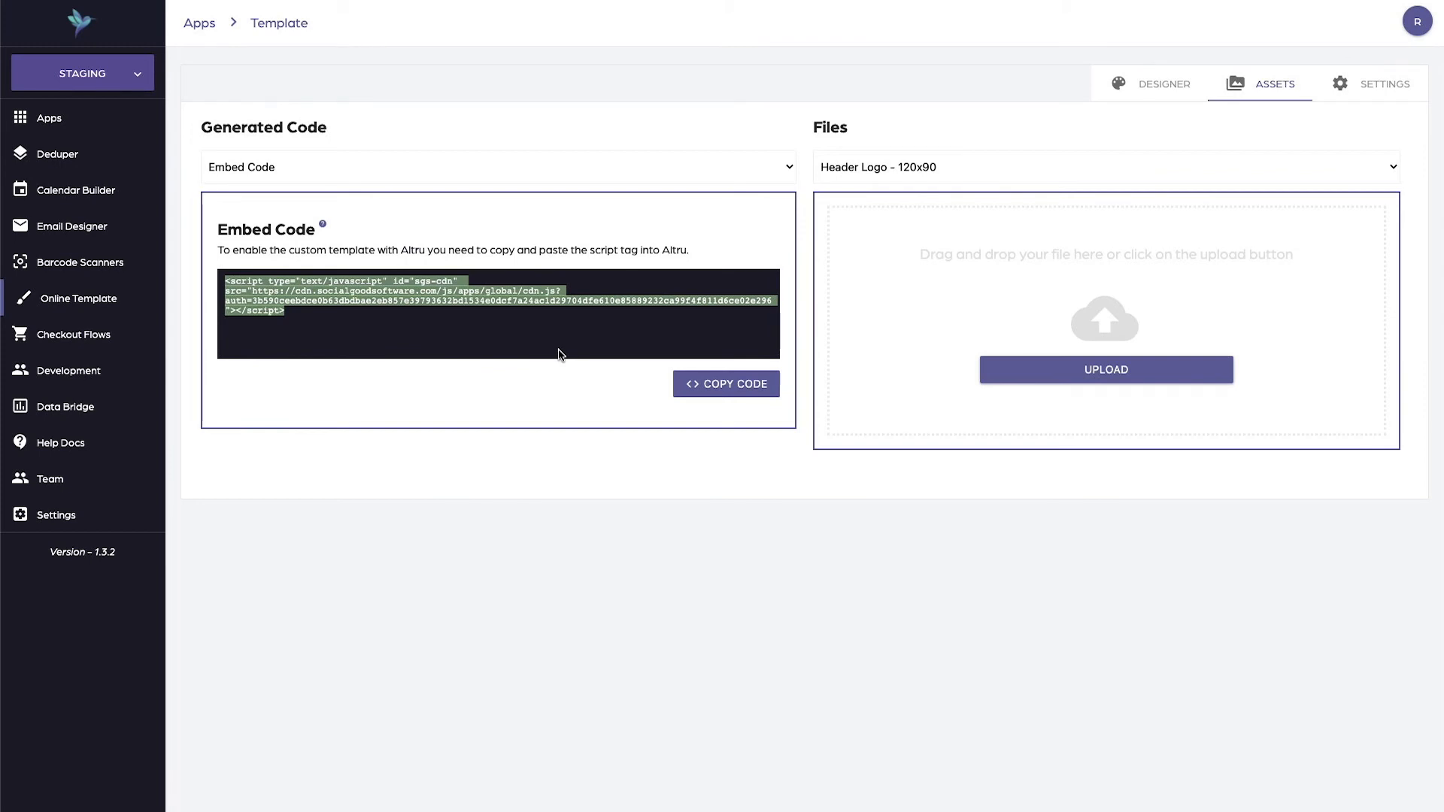
{"action": "left_click", "coordinate": [529, 325]}
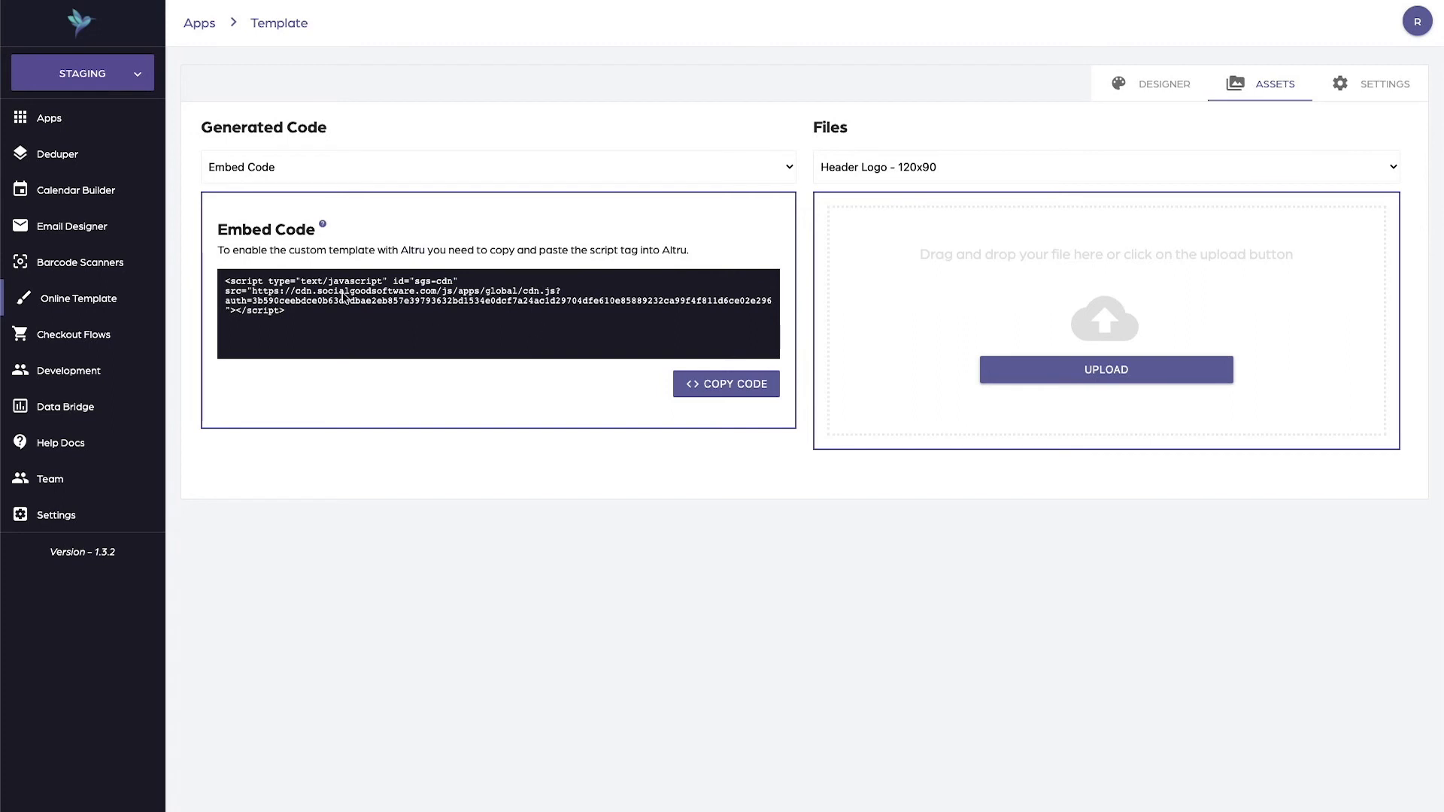
{"action": "left_click_drag", "start_coordinate": [345, 312], "coordinate": [206, 268]}
{"action": "left_click", "coordinate": [733, 383]}
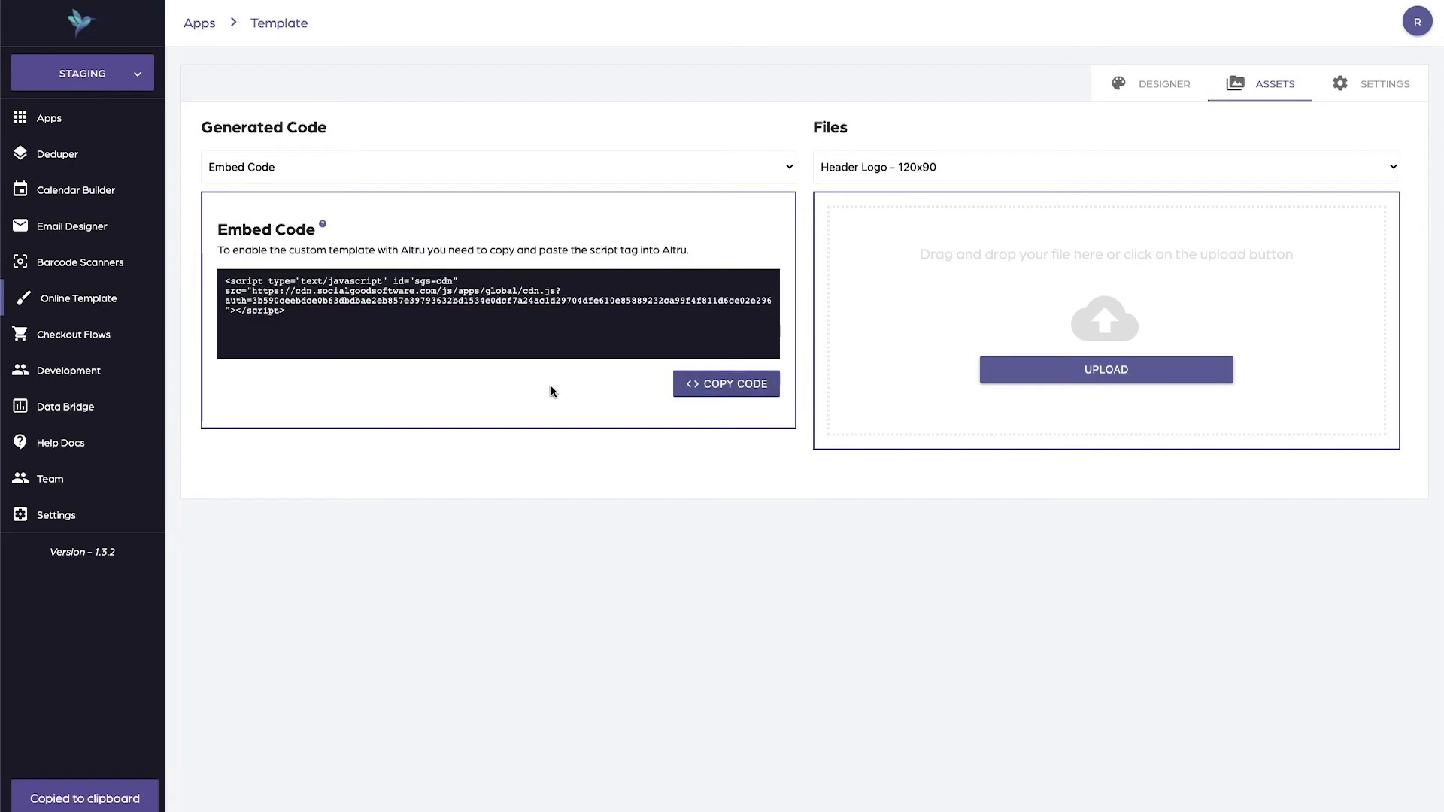
{"action": "left_click", "coordinate": [389, 420]}
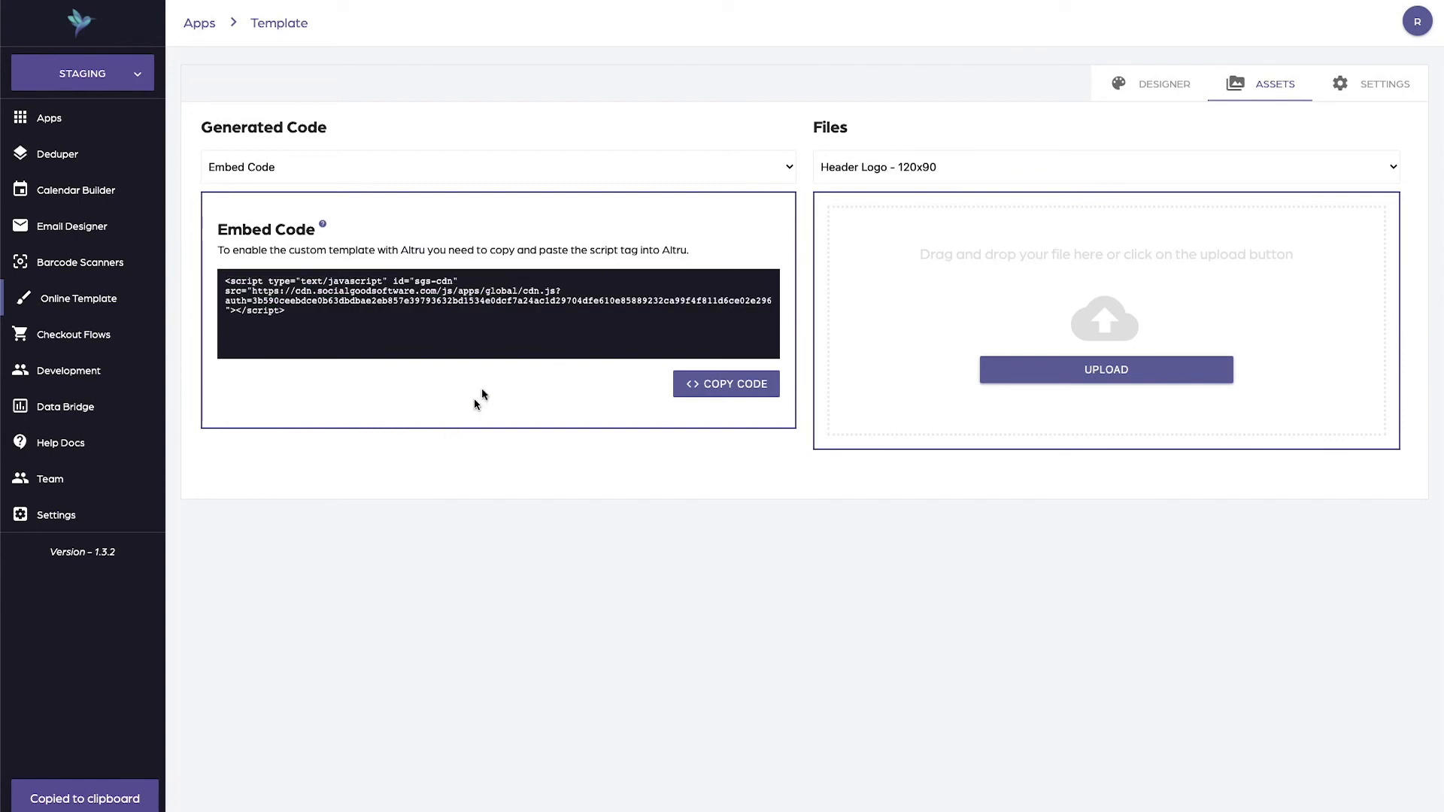
{"action": "left_click_drag", "start_coordinate": [357, 340], "coordinate": [112, 253]}
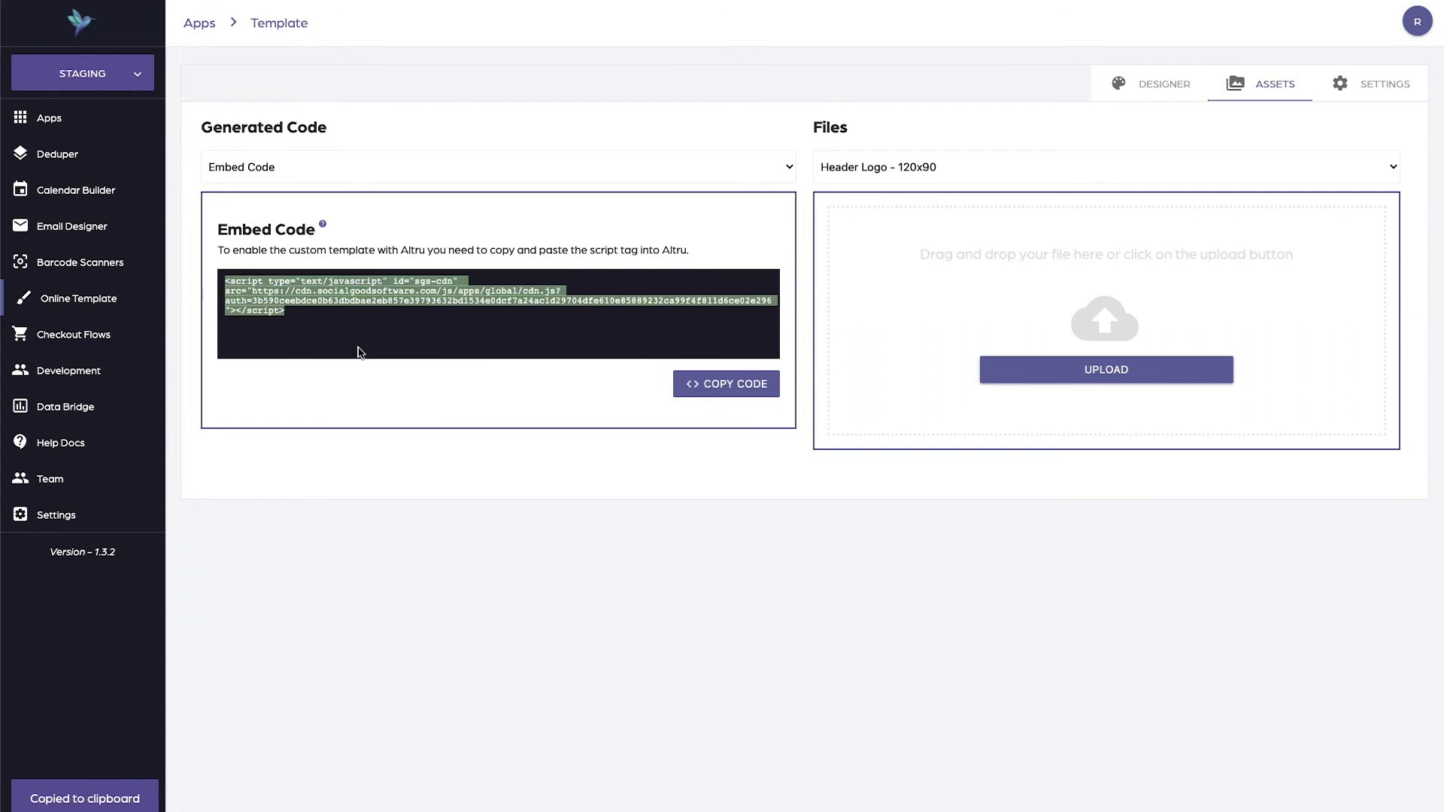
{"action": "left_click", "coordinate": [334, 396]}
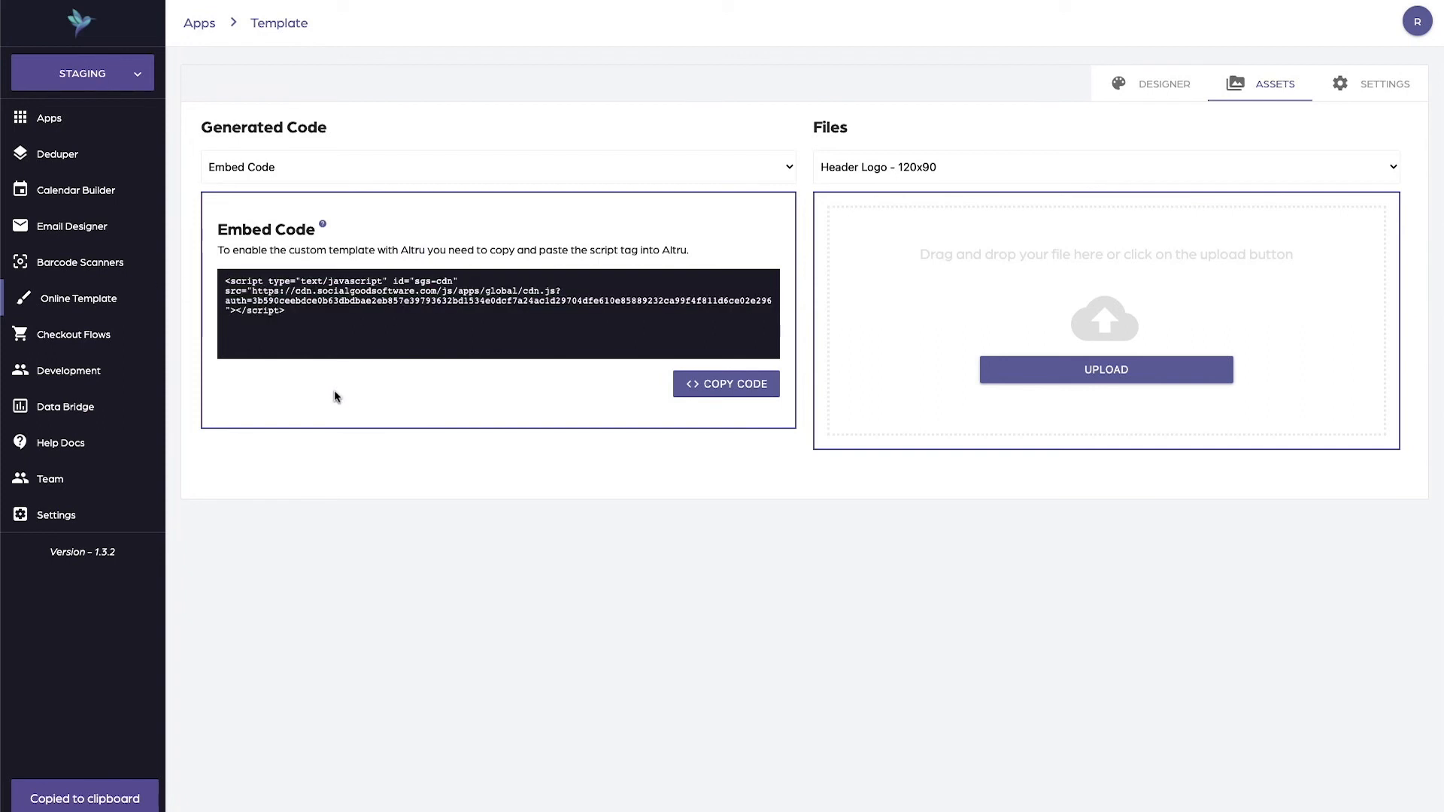
{"action": "left_click_drag", "start_coordinate": [328, 355], "coordinate": [216, 267]}
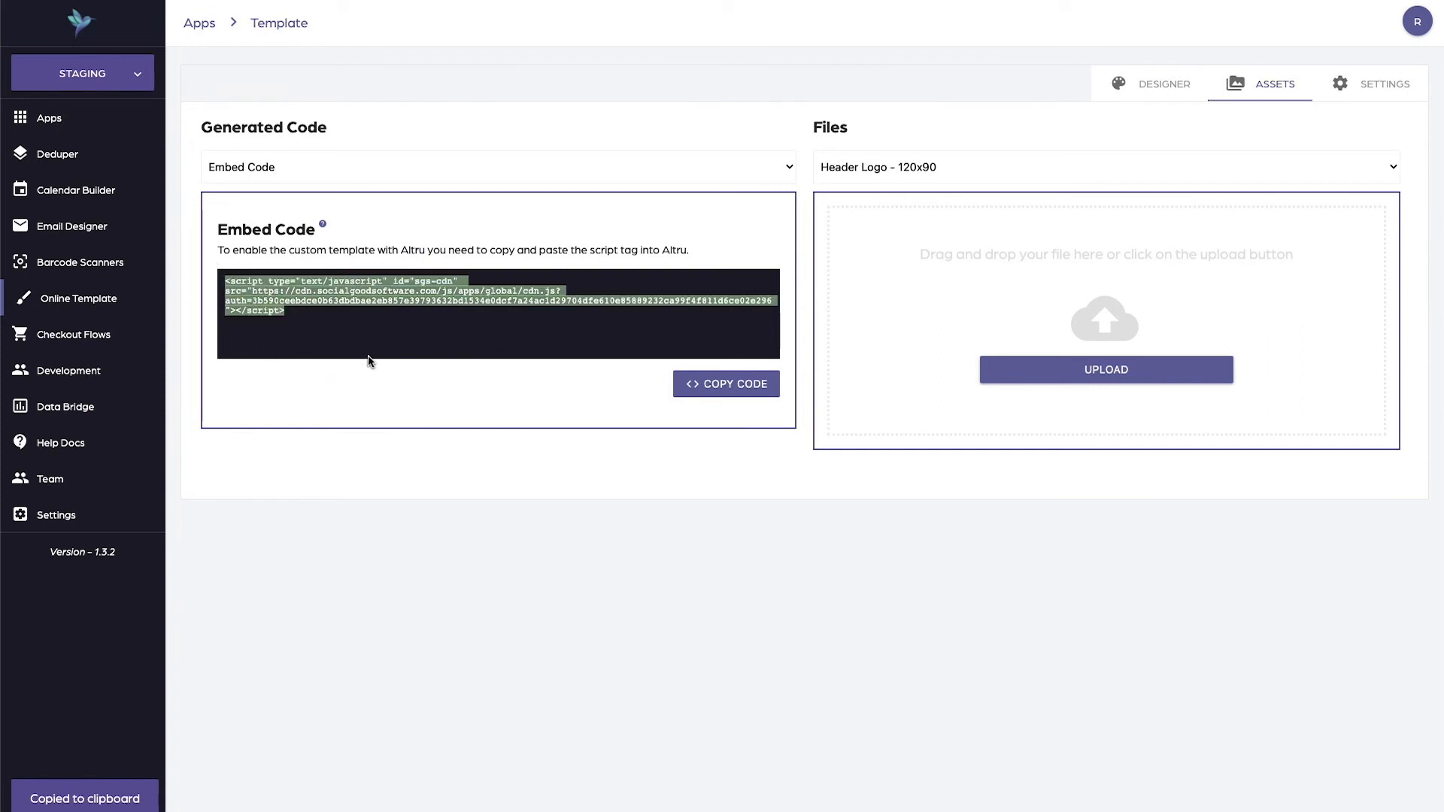
Review the generated Footer Markup, Header Markup and CSS Code, and return to the Embed Code.
{"action": "left_click", "coordinate": [435, 160]}
{"action": "left_click", "coordinate": [435, 150]}
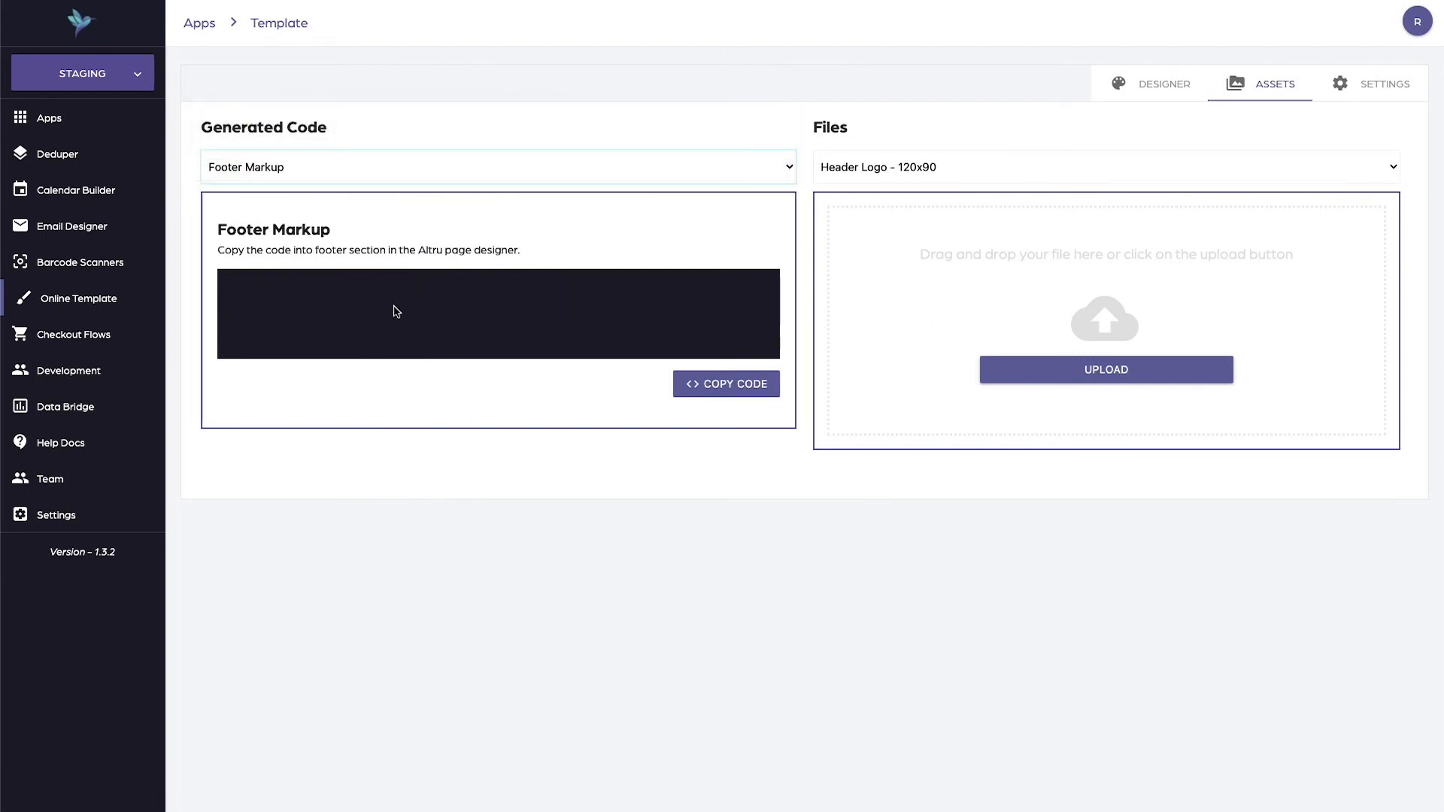
{"action": "left_click", "coordinate": [384, 169]}
{"action": "left_click", "coordinate": [371, 152]}
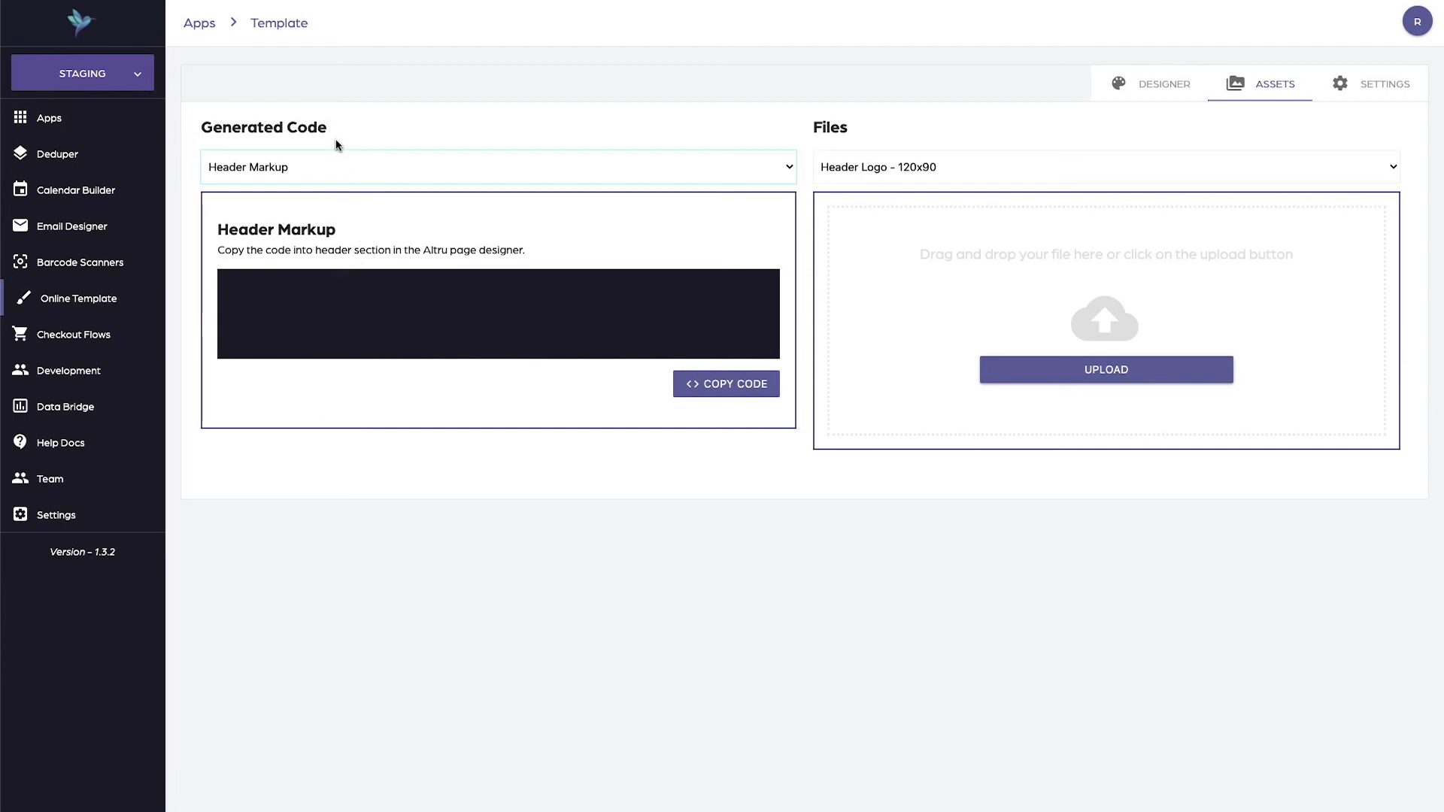
{"action": "left_click", "coordinate": [372, 167]}
{"action": "left_click", "coordinate": [374, 150]}
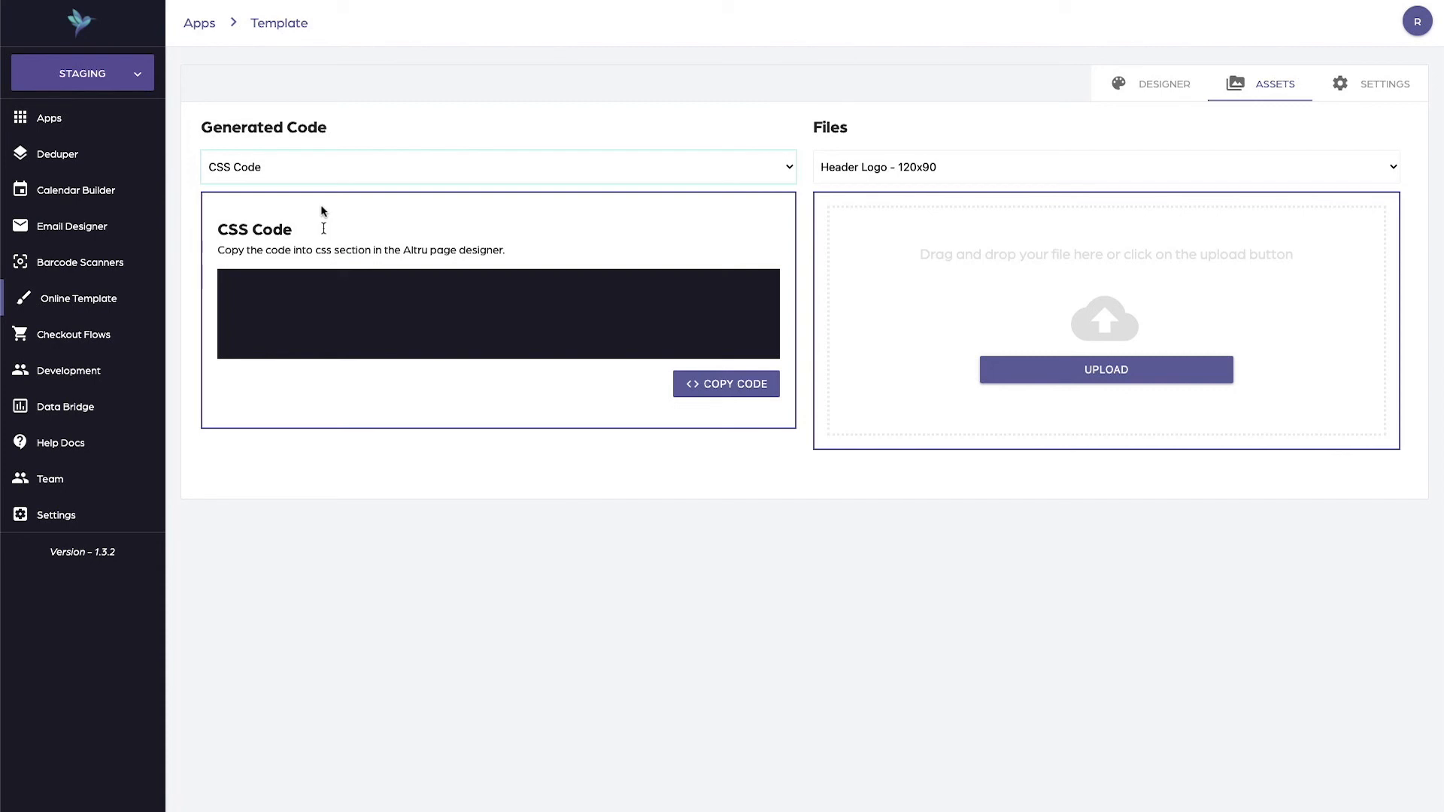
{"action": "left_click", "coordinate": [409, 166]}
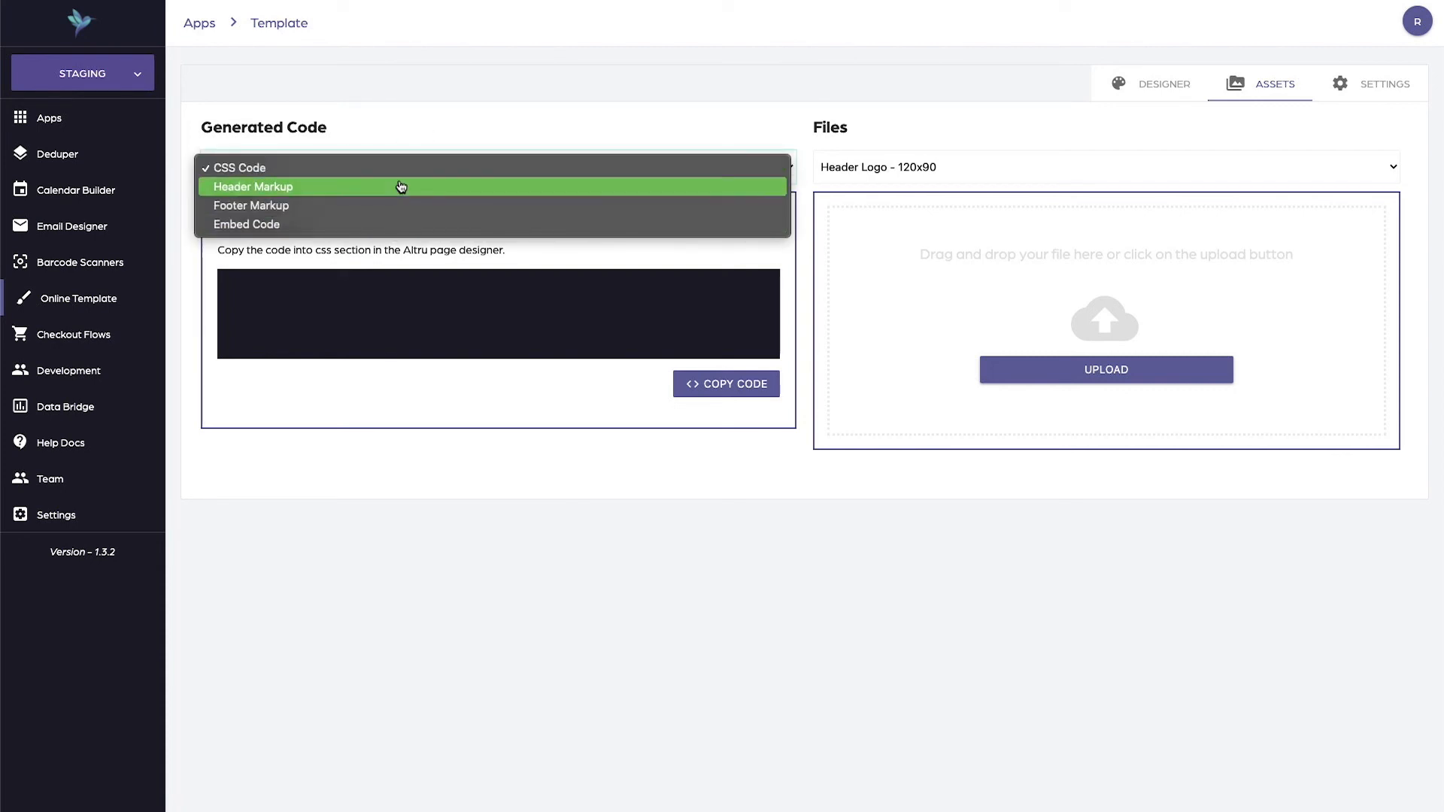
{"action": "left_click", "coordinate": [393, 226]}
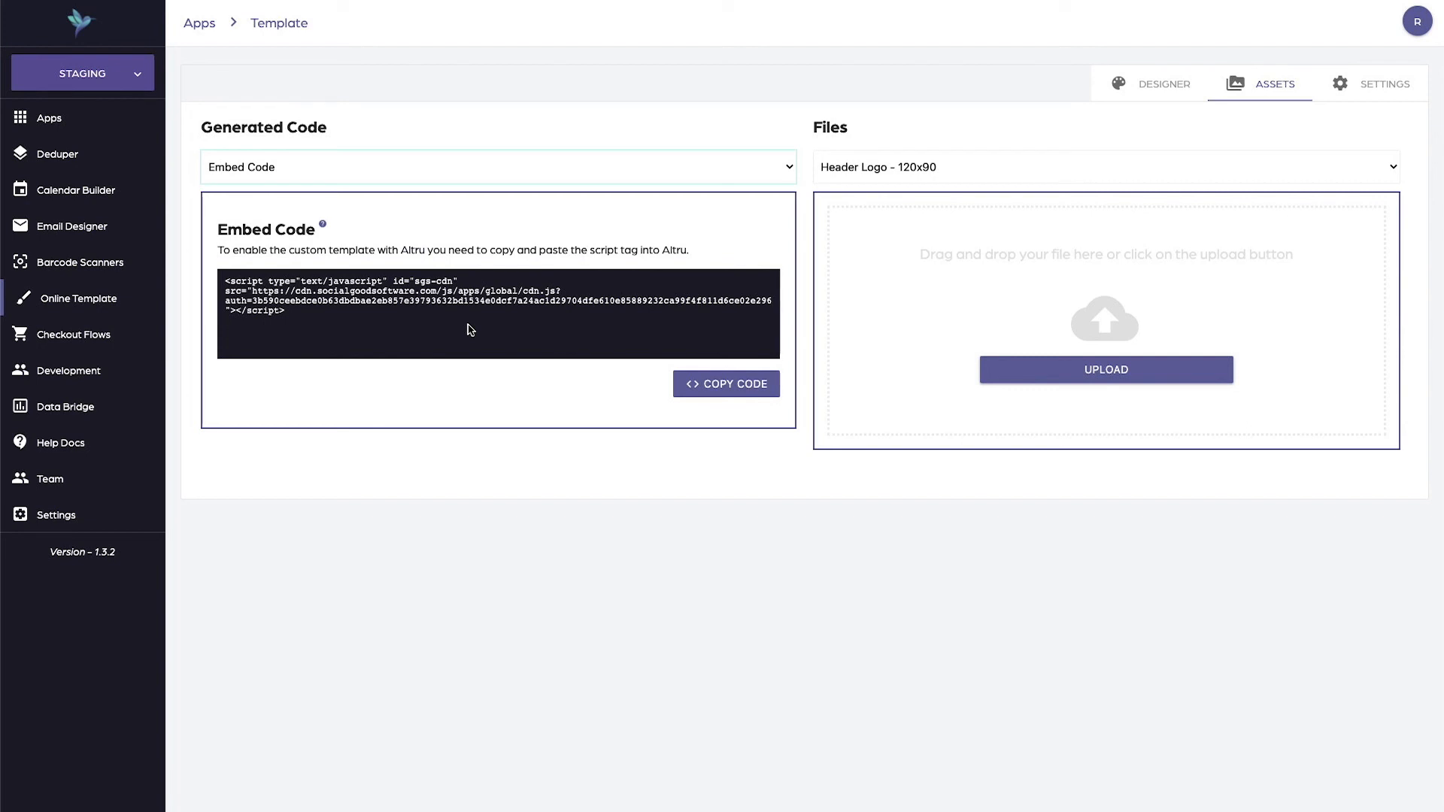
Read through the help guide for installing the Embed Code in Altru and close it.
{"action": "left_click", "coordinate": [323, 224]}
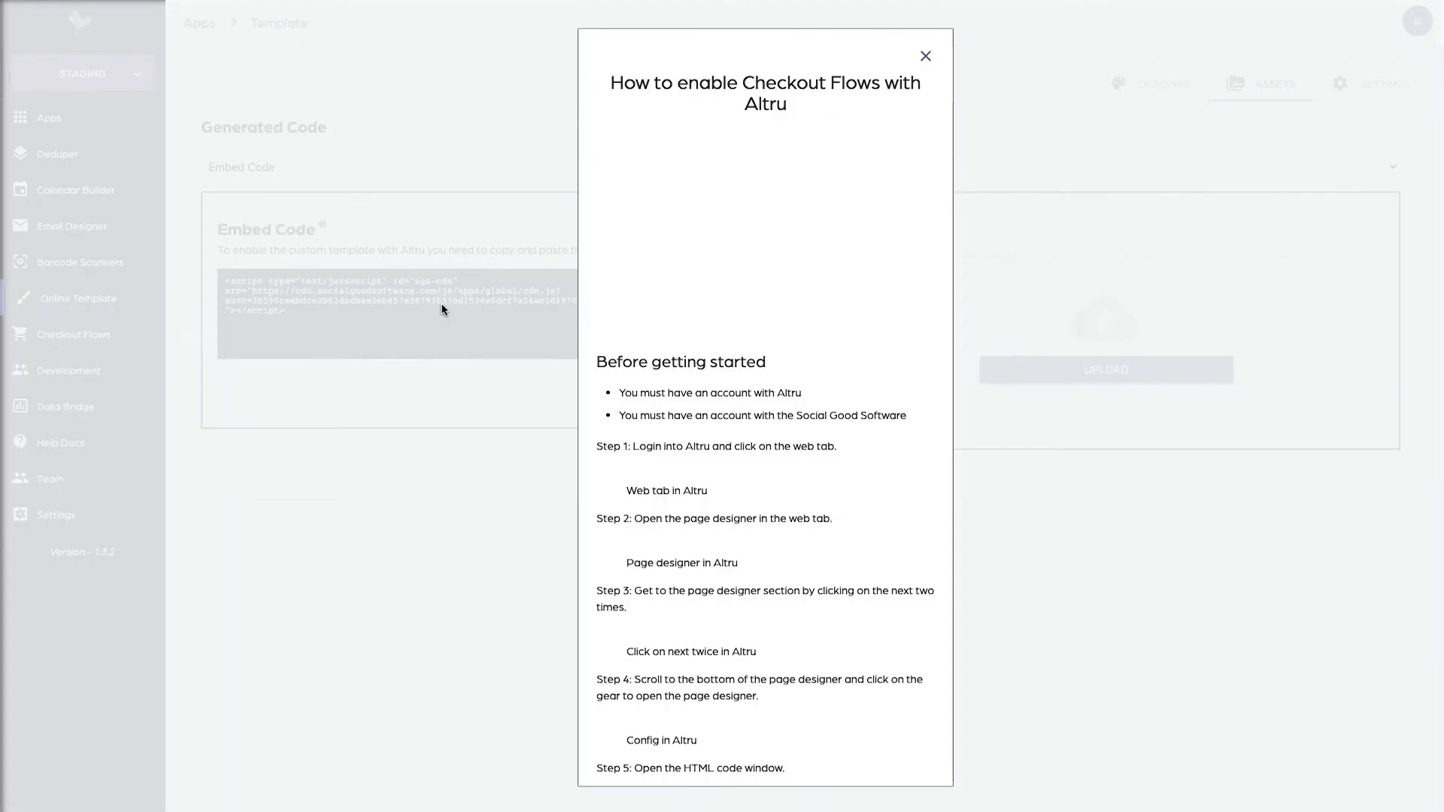
{"action": "scroll", "coordinate": [777, 389], "scroll_direction": "down", "scroll_amount": 2}
{"action": "scroll", "coordinate": [777, 388], "scroll_direction": "down", "scroll_amount": 14}
{"action": "scroll", "coordinate": [776, 388], "scroll_direction": "down", "scroll_amount": 5}
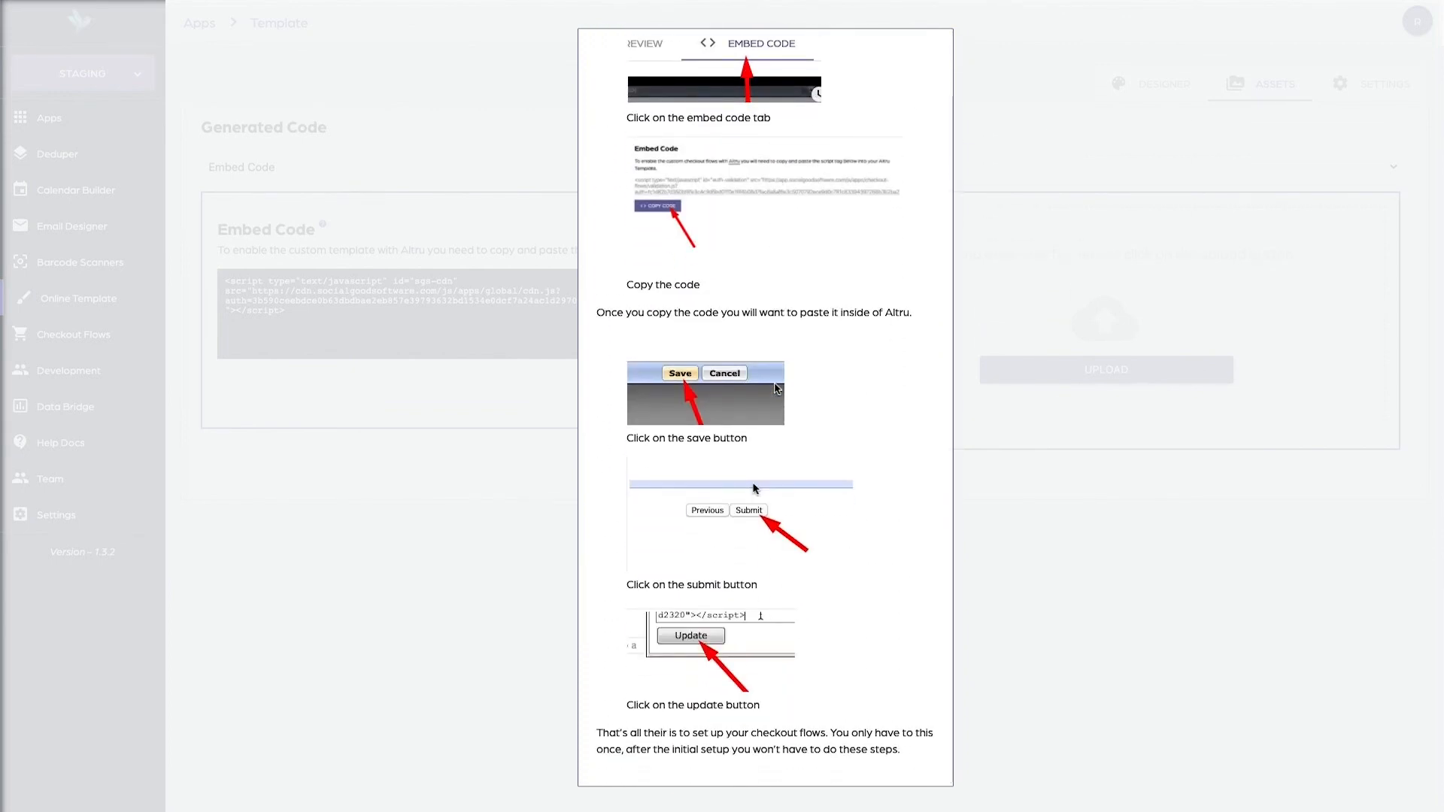
{"action": "scroll", "coordinate": [752, 384], "scroll_direction": "up", "scroll_amount": 20}
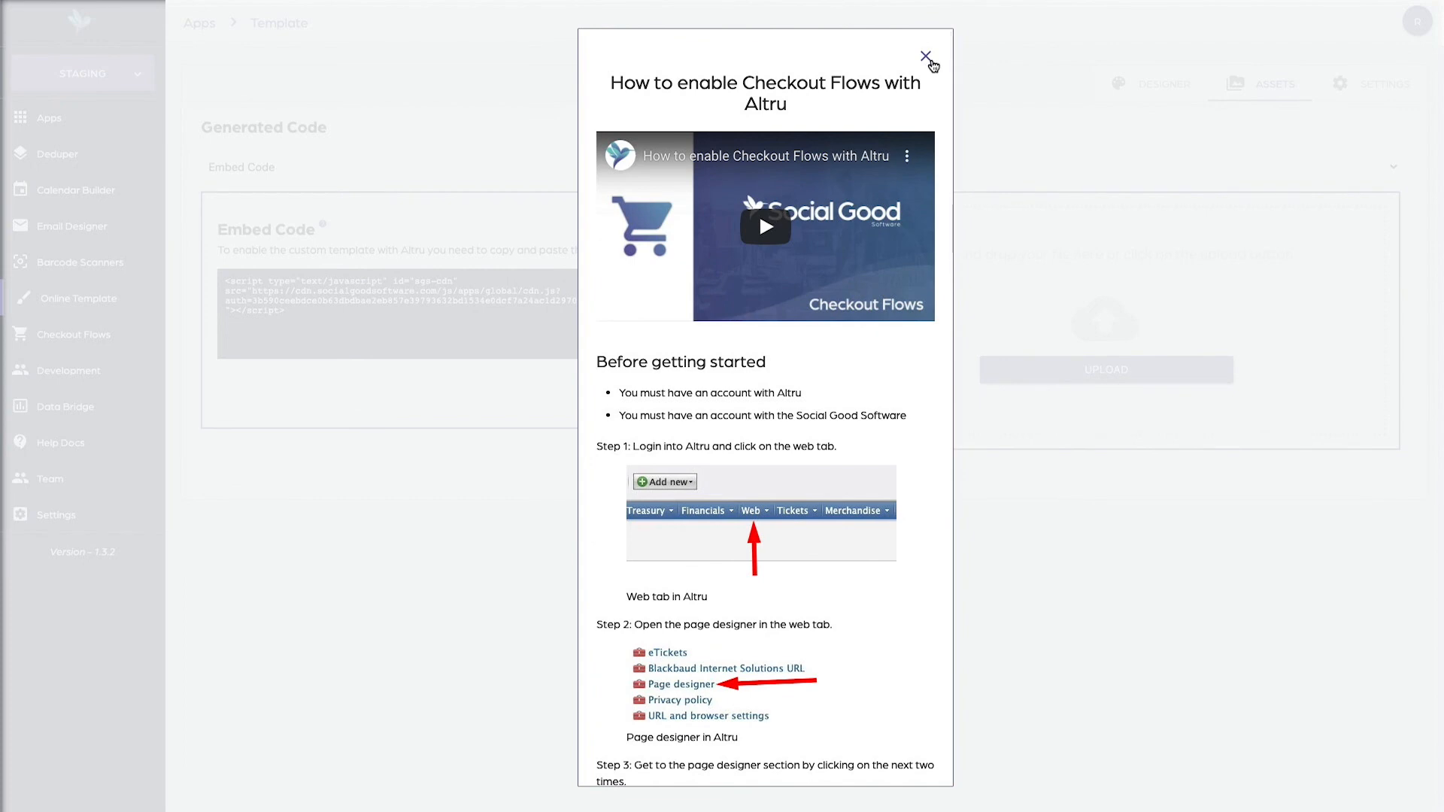
{"action": "left_click", "coordinate": [927, 58]}
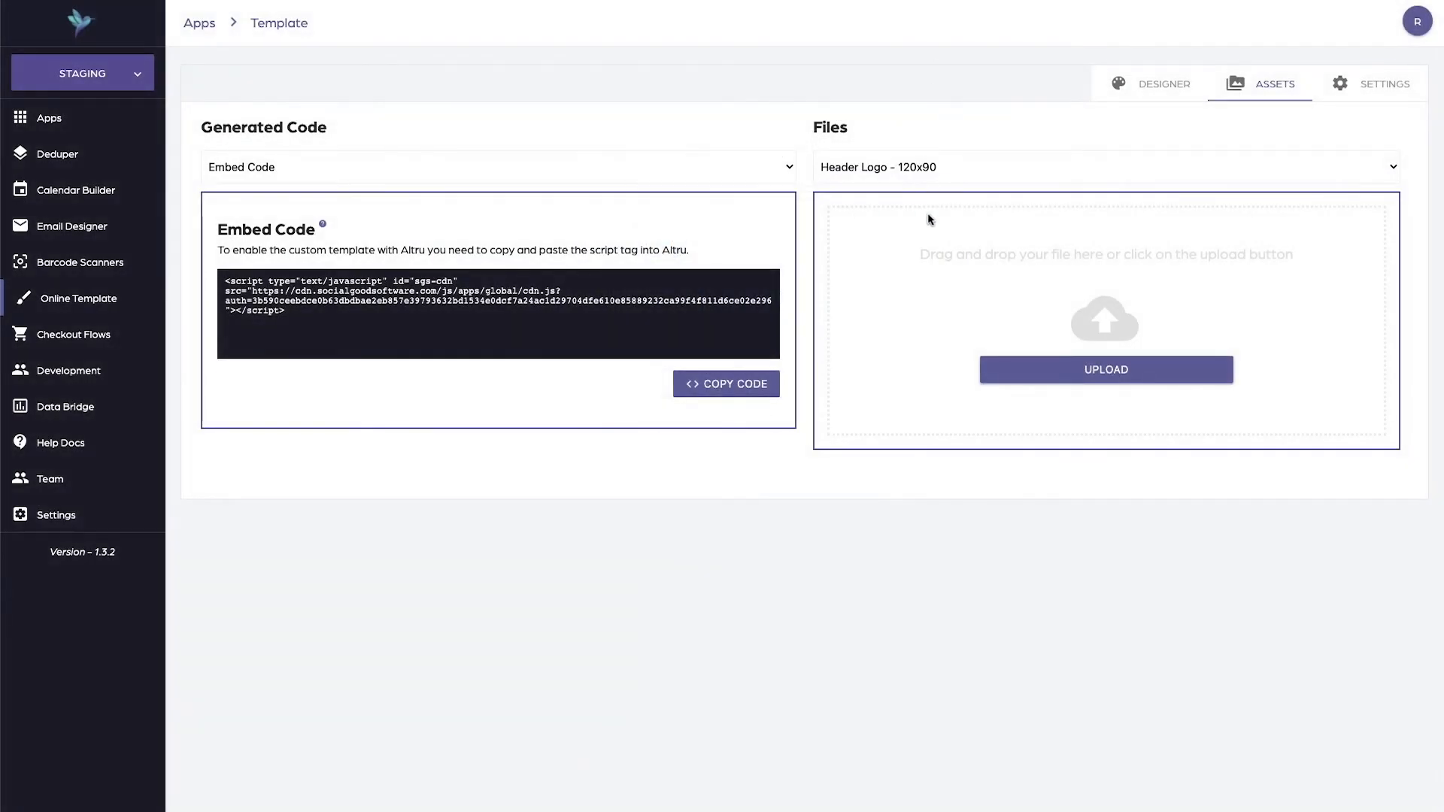
Browse the uploadable file types from favicon and footer logo to the background images, ending on Header Logo - 120x90.
{"action": "left_click", "coordinate": [848, 167]}
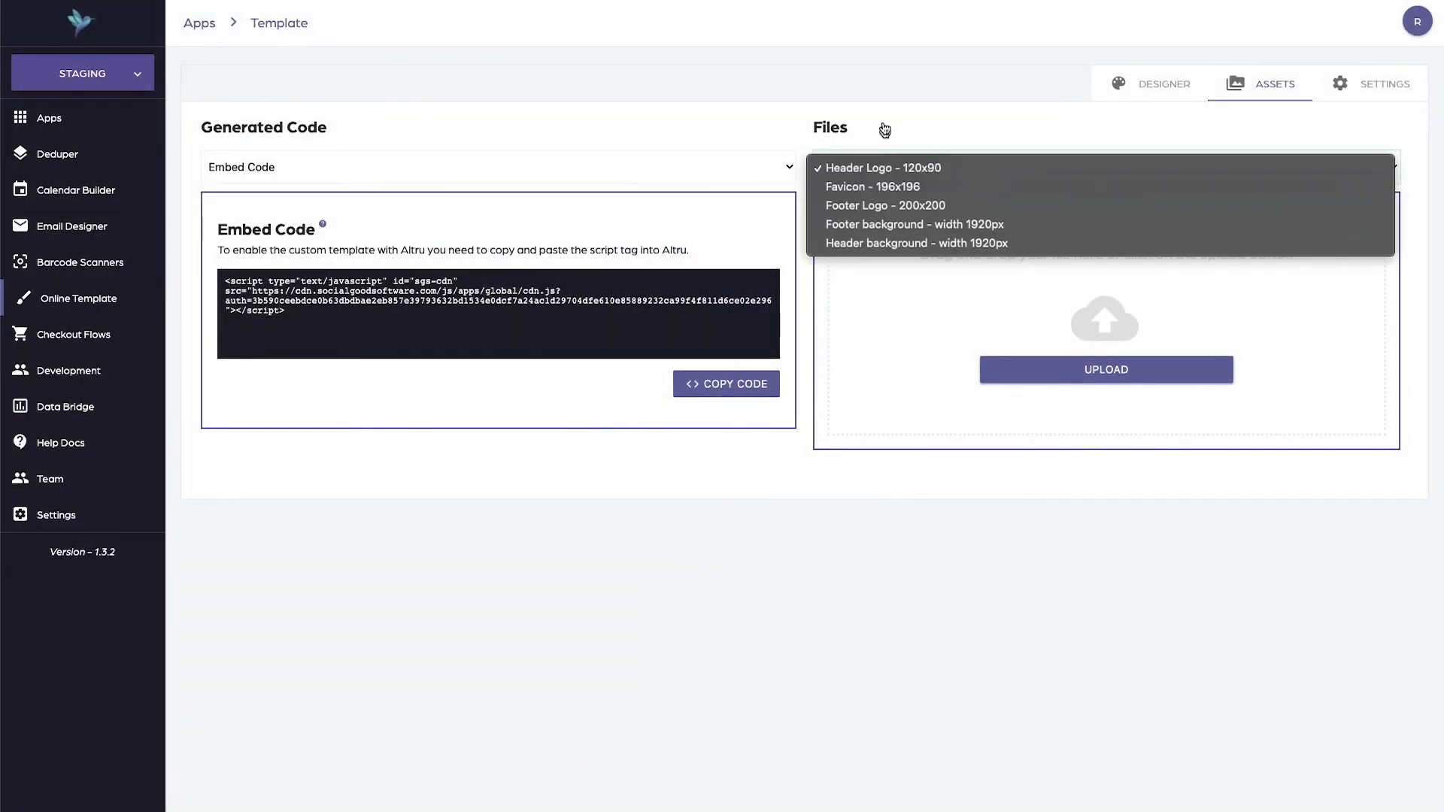
{"action": "left_click", "coordinate": [863, 168]}
{"action": "left_click", "coordinate": [864, 167]}
{"action": "left_click", "coordinate": [868, 187]}
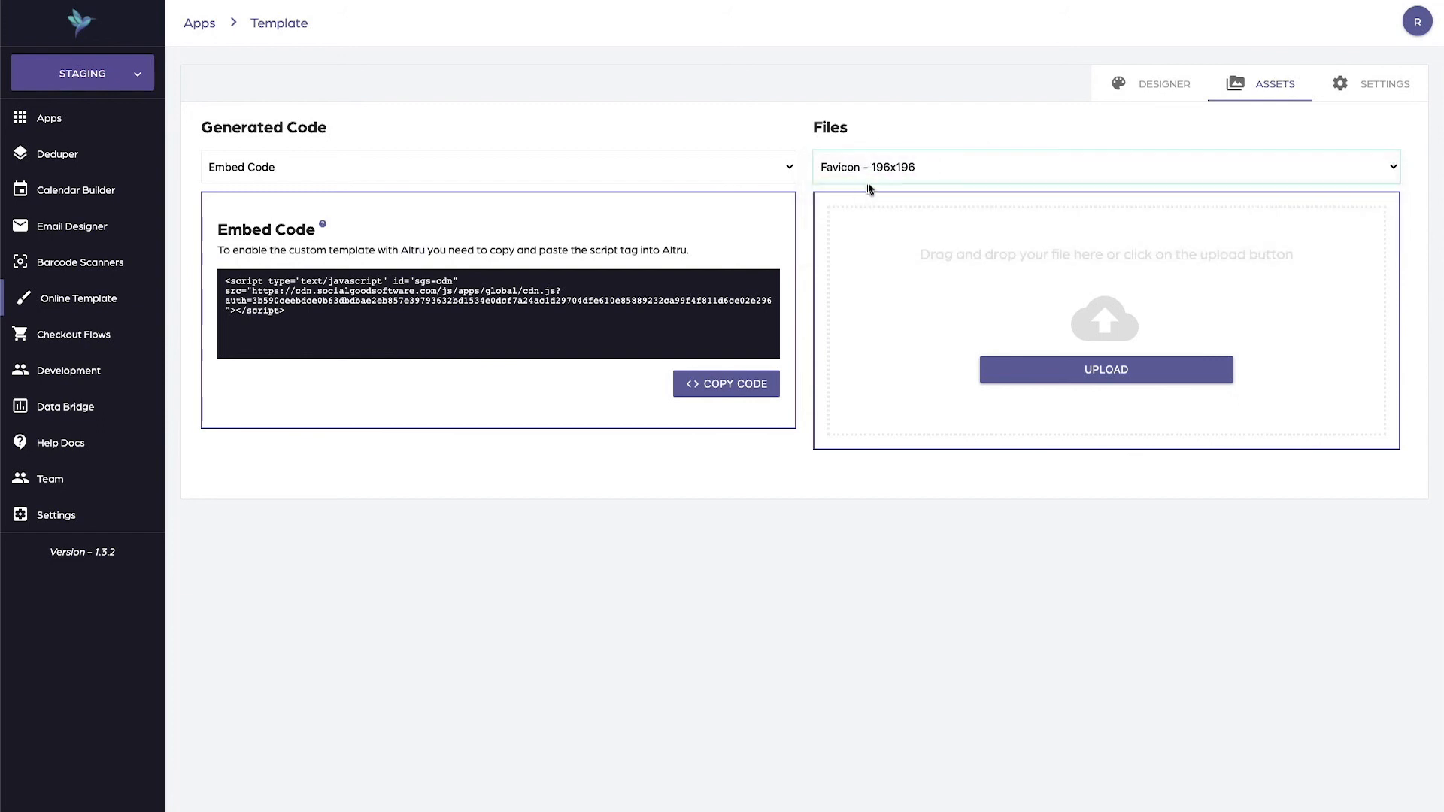
{"action": "left_click", "coordinate": [874, 179]}
{"action": "left_click", "coordinate": [880, 185]}
{"action": "left_click", "coordinate": [884, 179]}
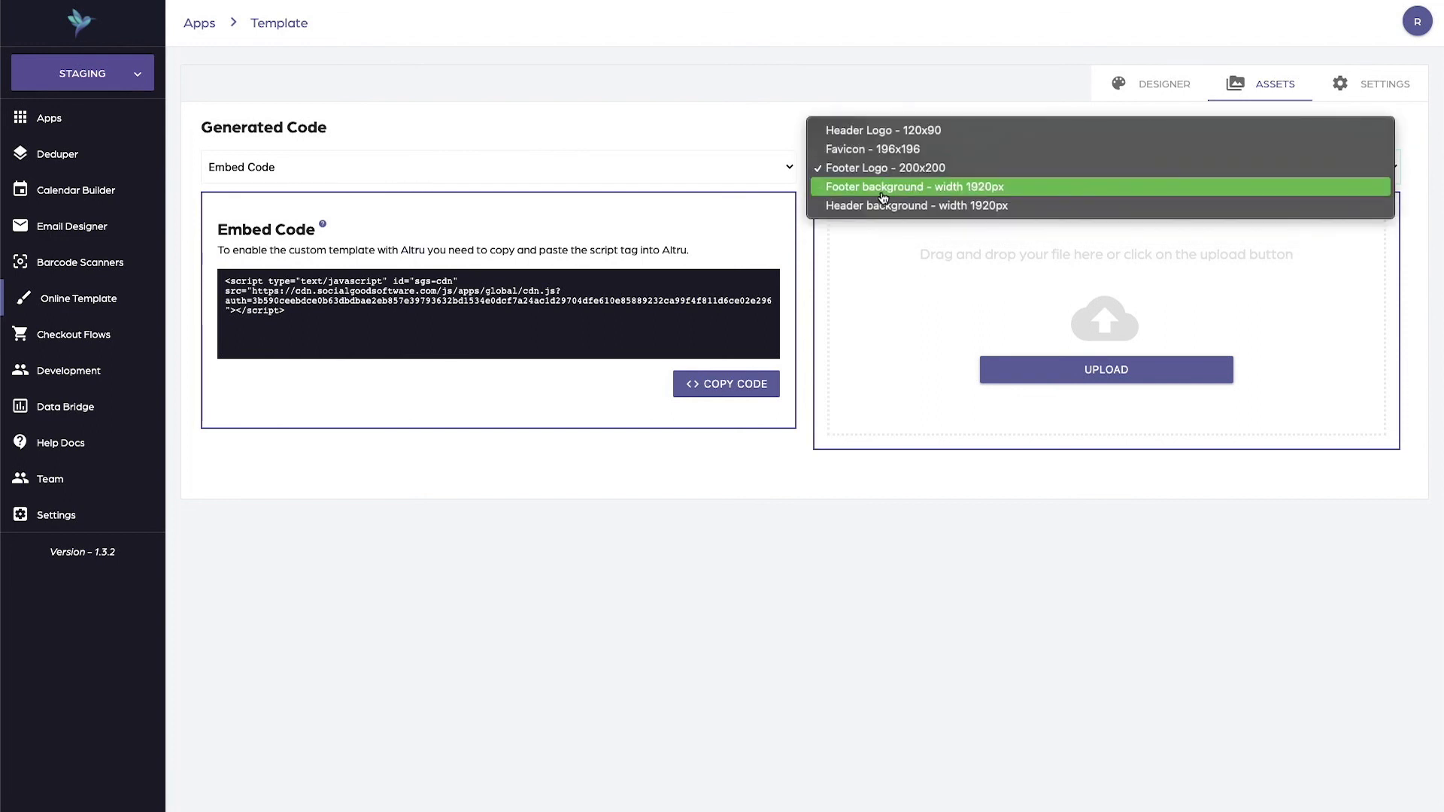
{"action": "left_click", "coordinate": [883, 194]}
{"action": "left_click", "coordinate": [885, 194]}
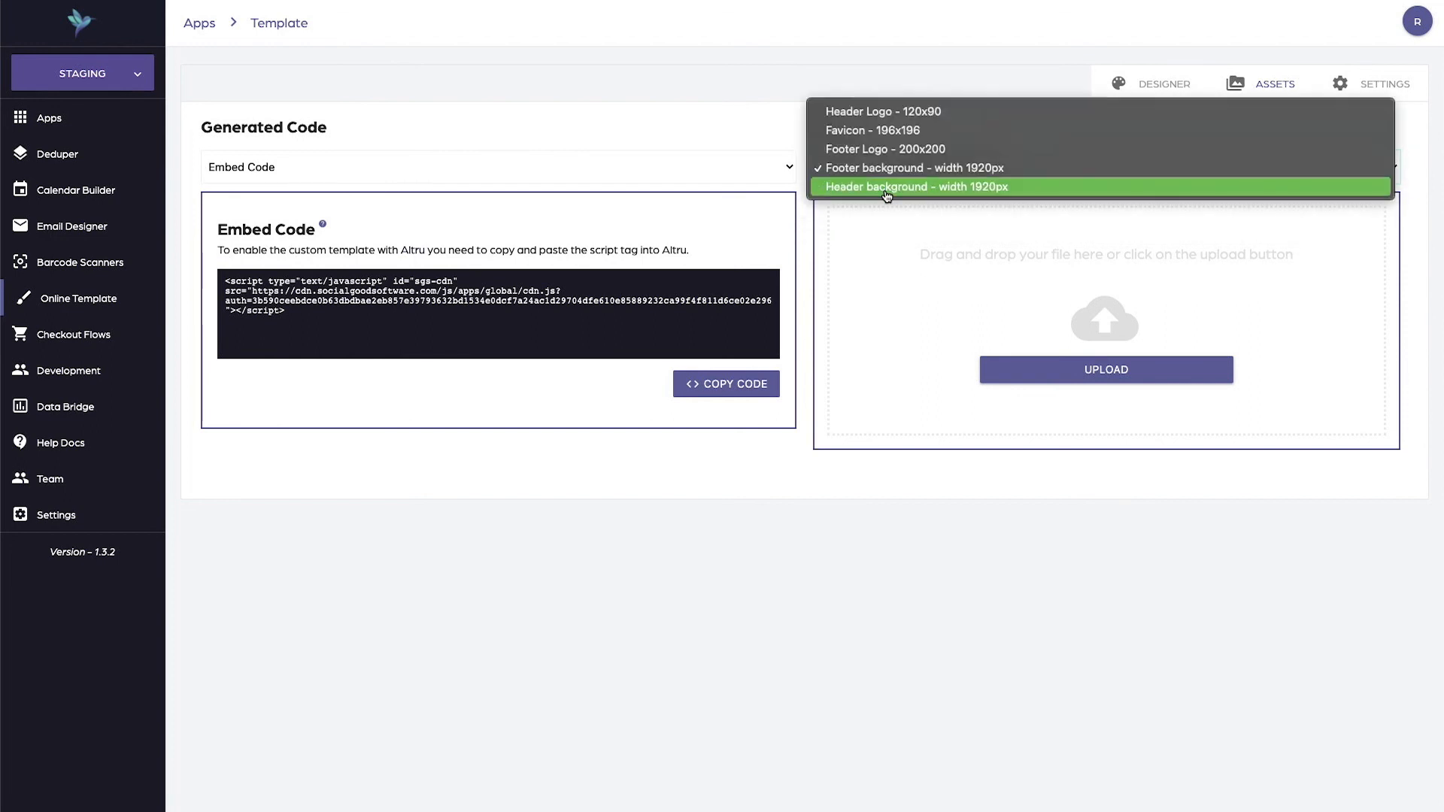
{"action": "left_click", "coordinate": [886, 194]}
{"action": "left_click", "coordinate": [913, 179]}
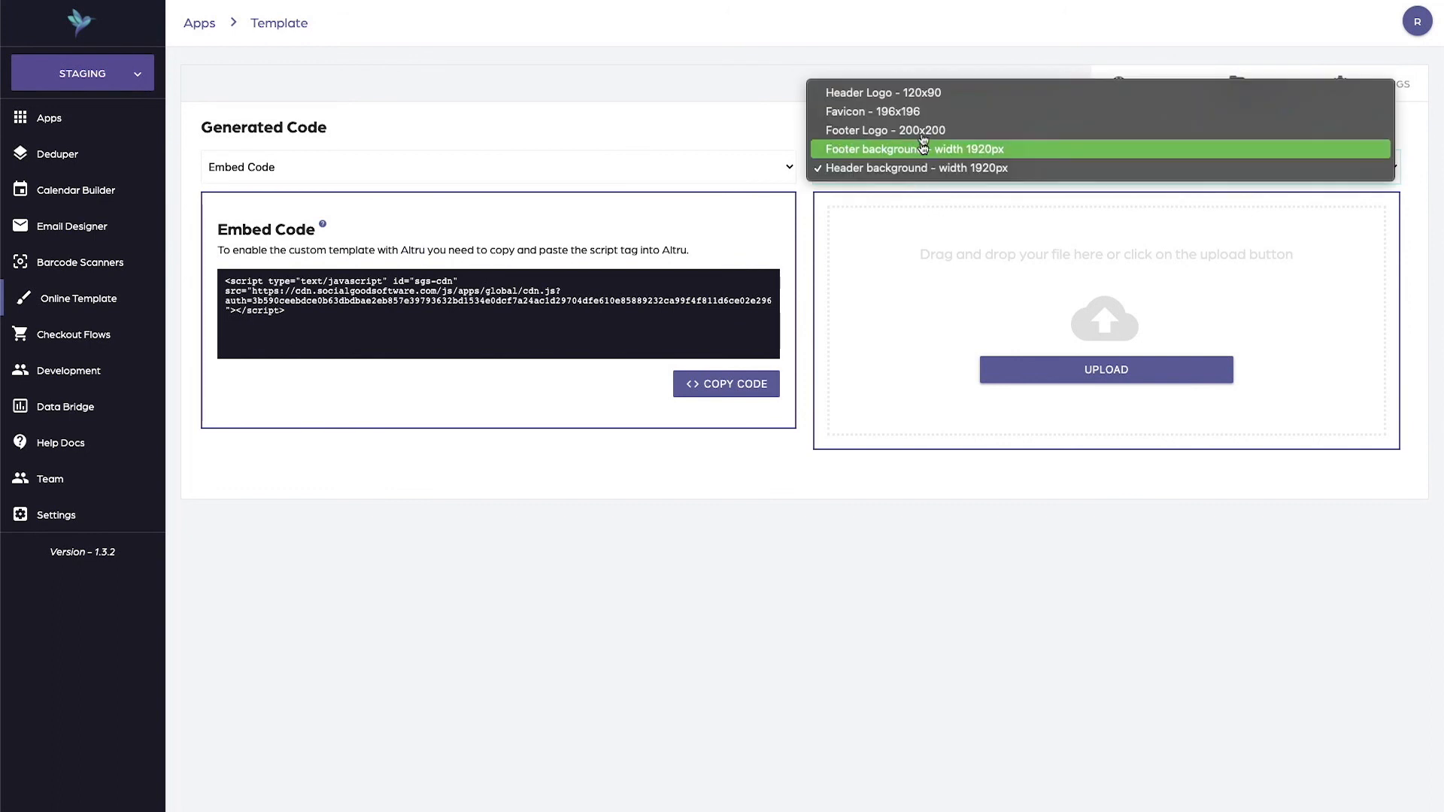
{"action": "left_click", "coordinate": [919, 91]}
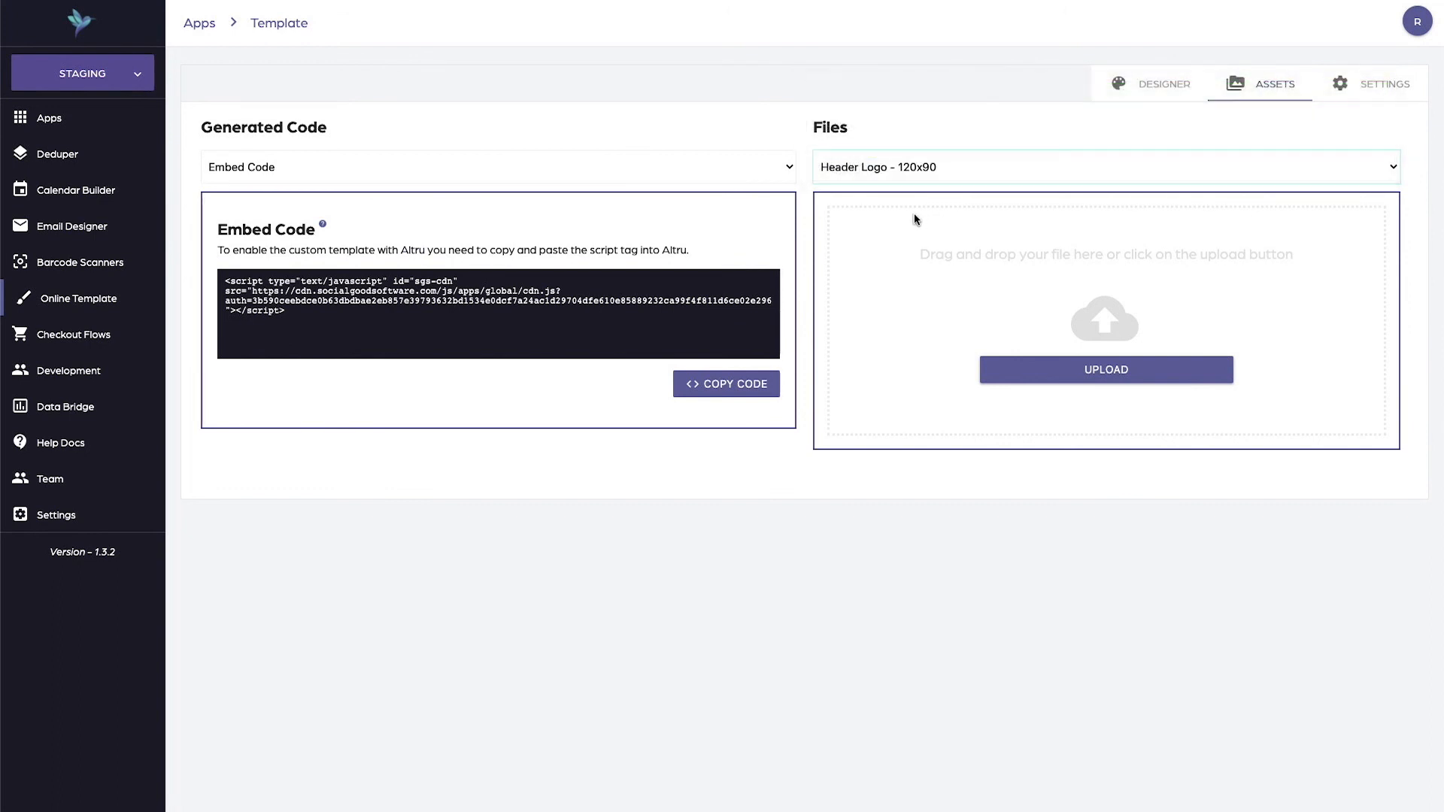